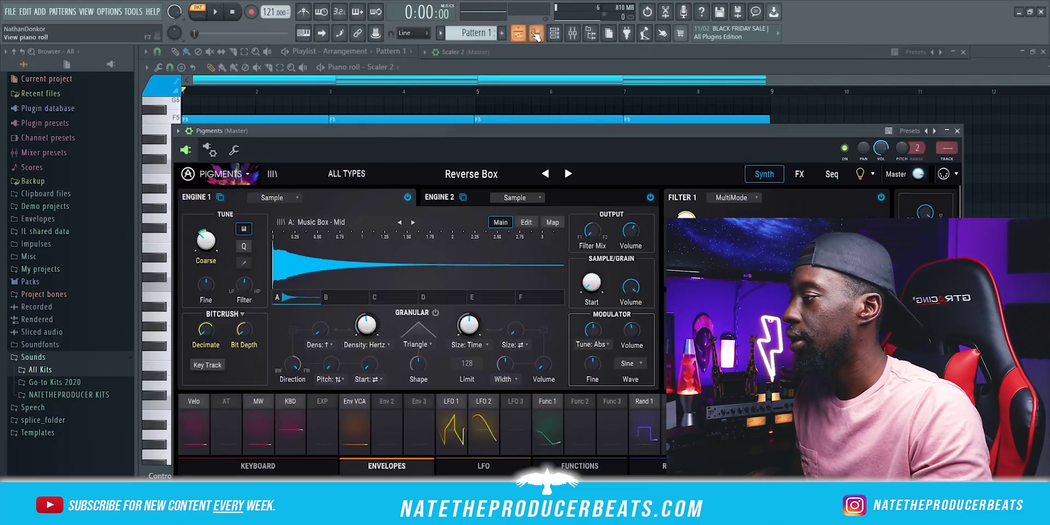
Step: Cut the chord notes from the Scaler 2 channel and paste them into the Pigments channel
key(Escape)
click(554, 33)
right_click(335, 272)
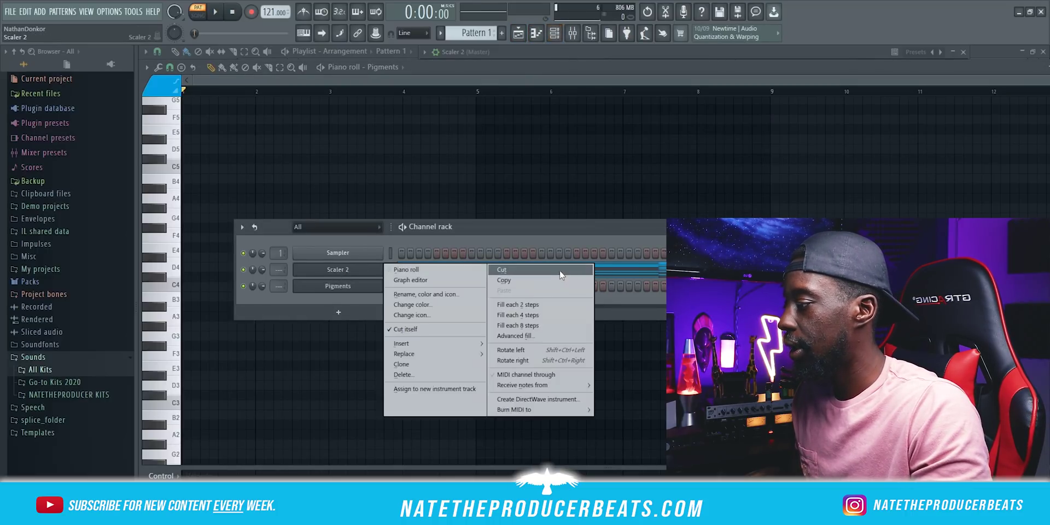
click(559, 270)
right_click(343, 283)
click(516, 291)
Step: Delete the Scaler 2 channel from the channel rack
right_click(364, 264)
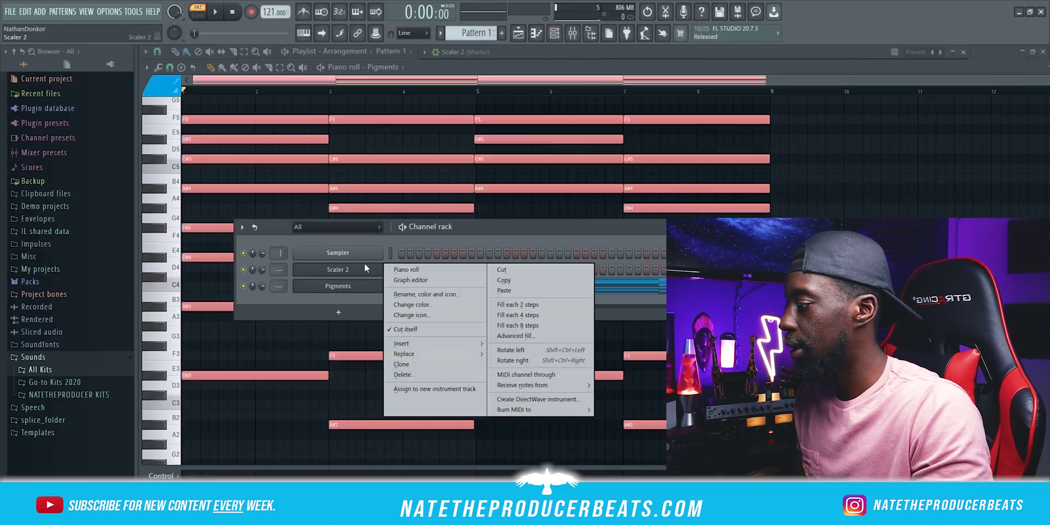
click(433, 375)
click(469, 328)
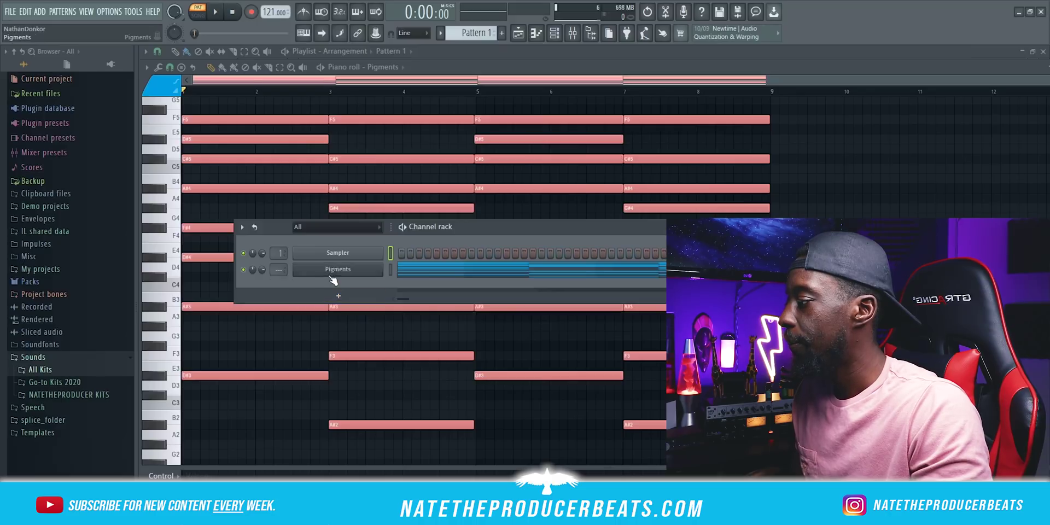
Step: Open the Pigments instrument and load the Nebula preset while the pattern plays
click(333, 280)
drag(551, 127, 546, 70)
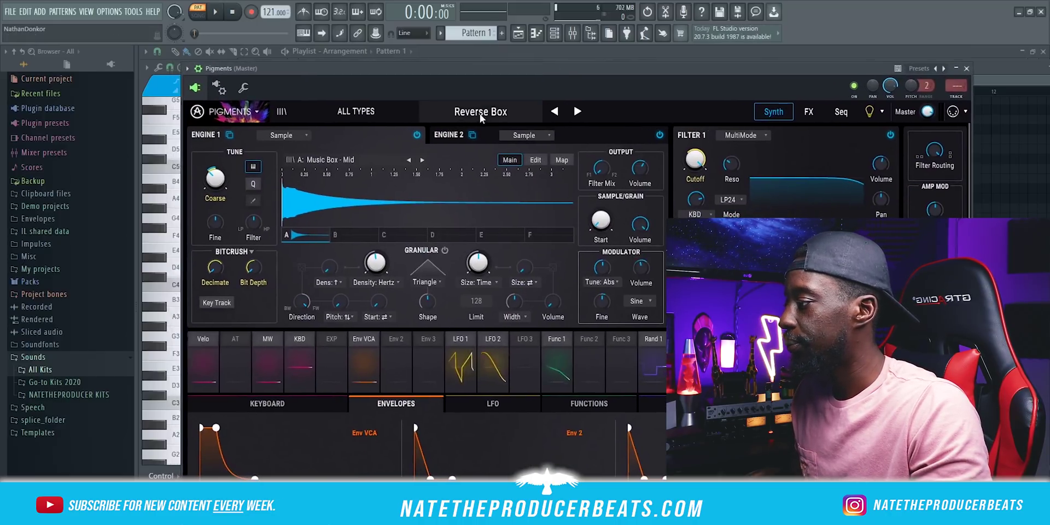
key(space)
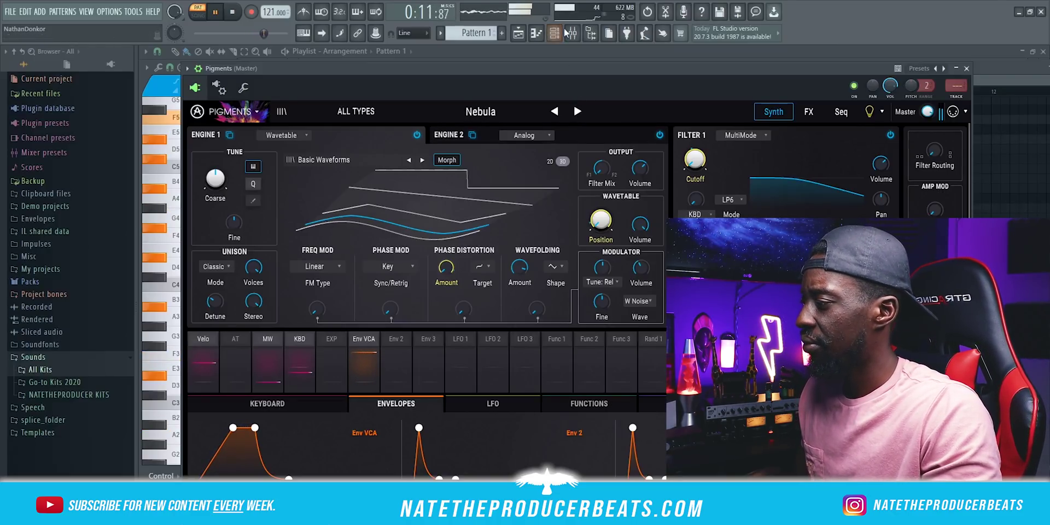
Step: Transpose all Pigments chord notes up one octave in the piano roll and play the pattern
click(537, 33)
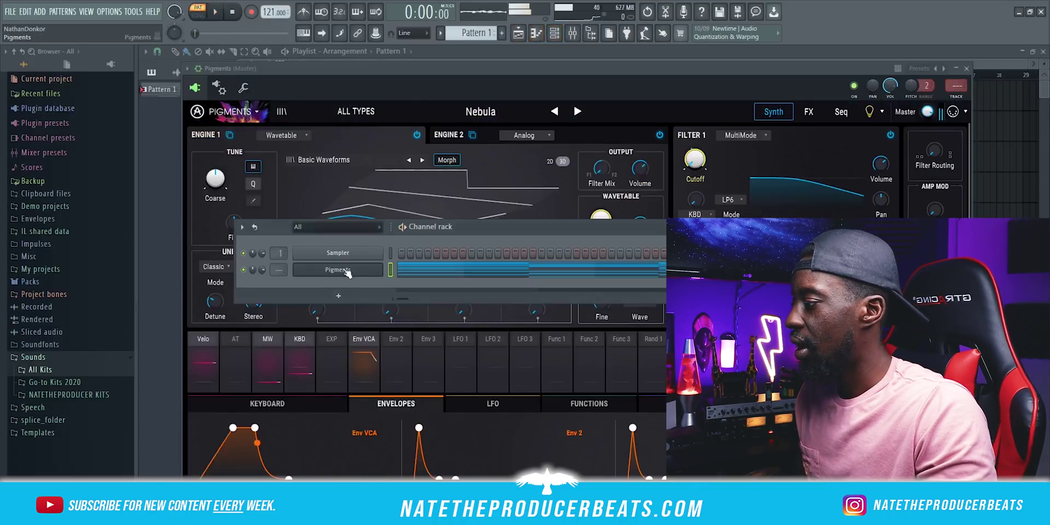
click(415, 267)
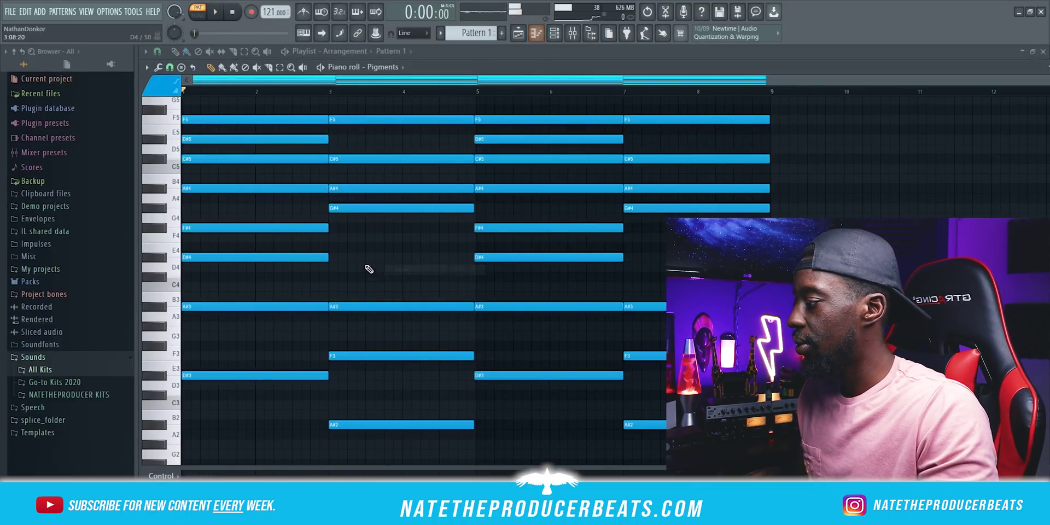
key(ctrl+z)
key(space)
scroll(548, 302, up, 4)
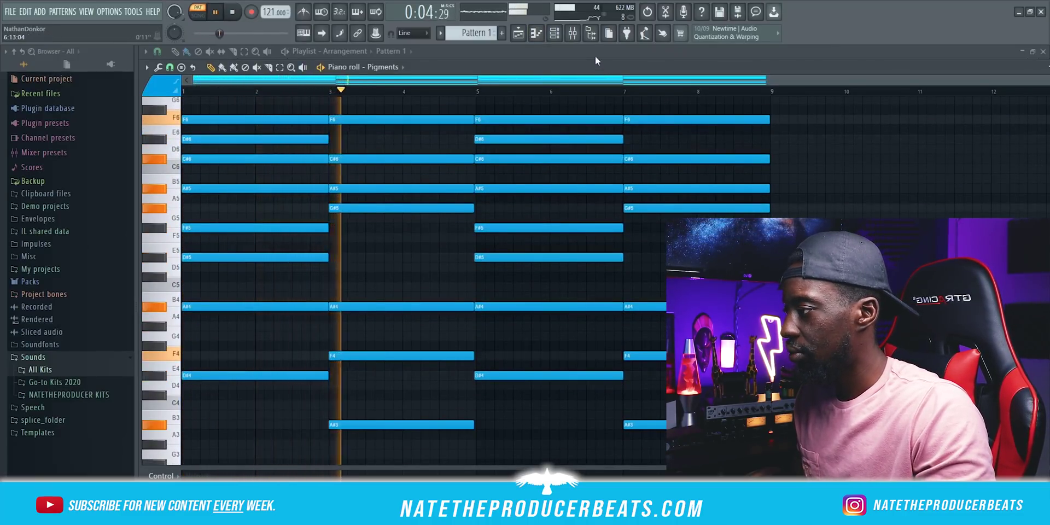
Step: Raise the low-cut frequency of Fruity Parametric EQ 2 on Insert 1 to thin the Pigments bass
click(554, 32)
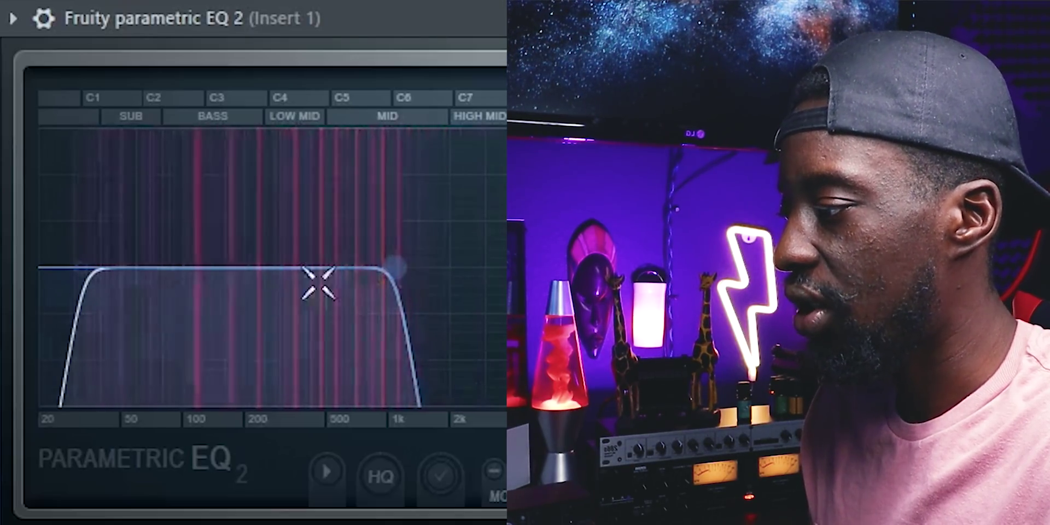
drag(90, 266, 178, 267)
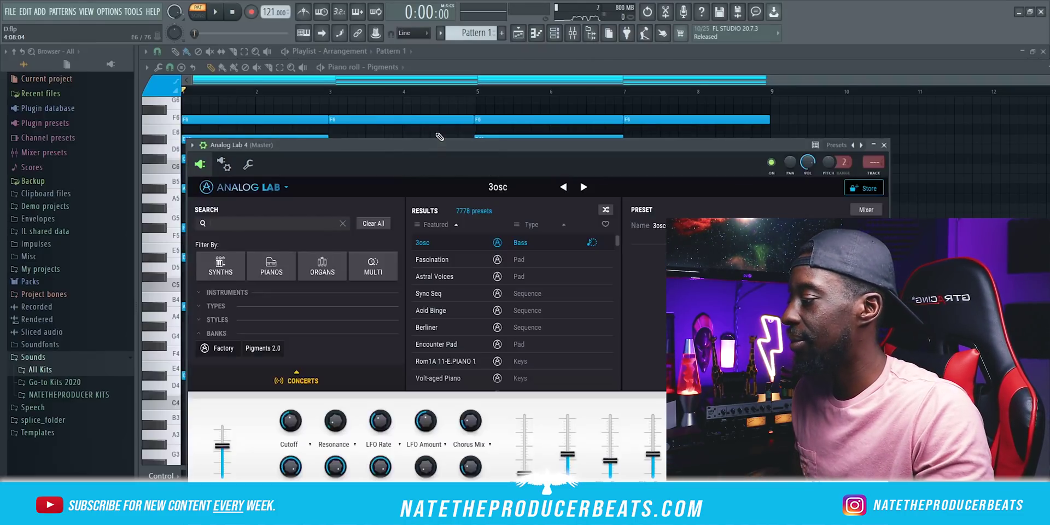
Step: Load the Sadness Clouds sequence preset in Analog Lab 4 and transpose its chord notes up one octave
drag(437, 141, 517, 77)
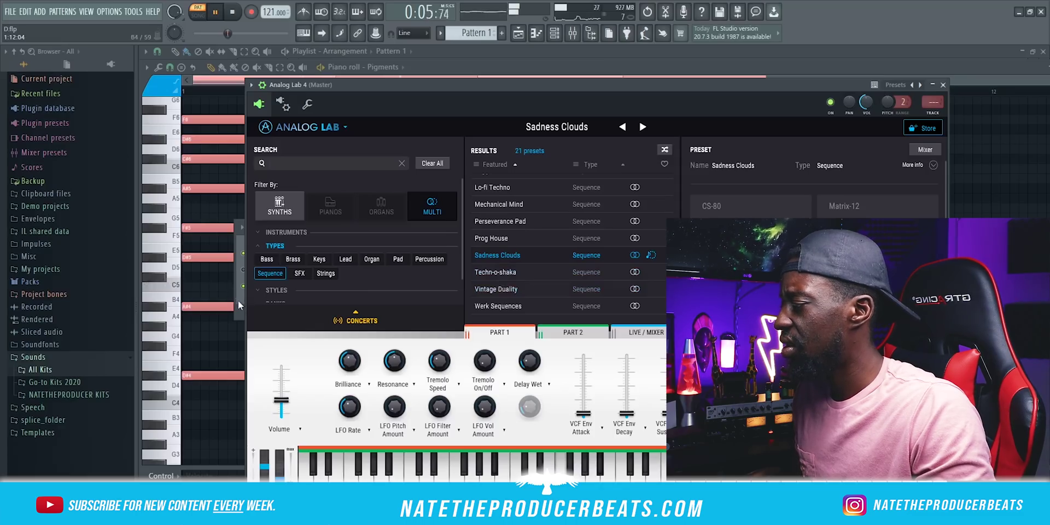
click(237, 300)
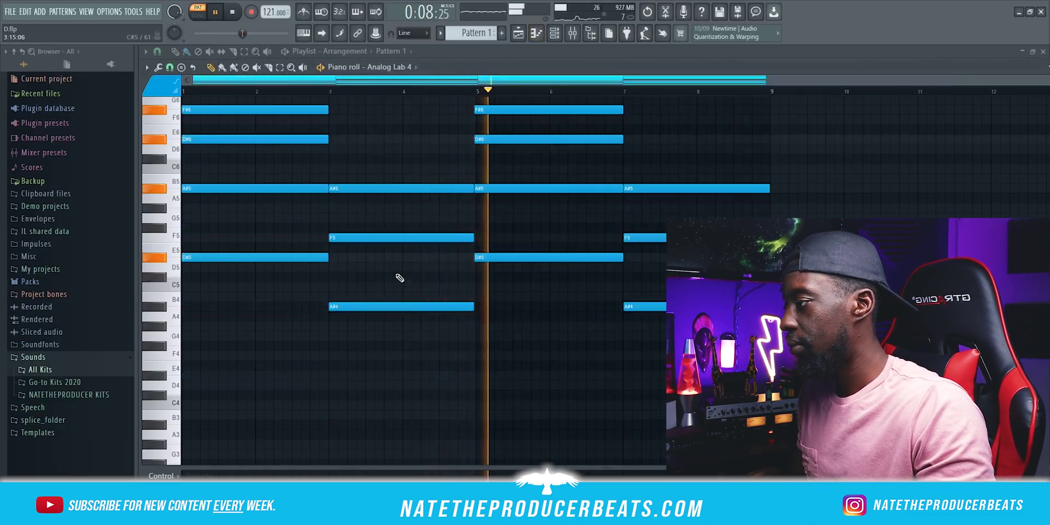
scroll(452, 250, up, 4)
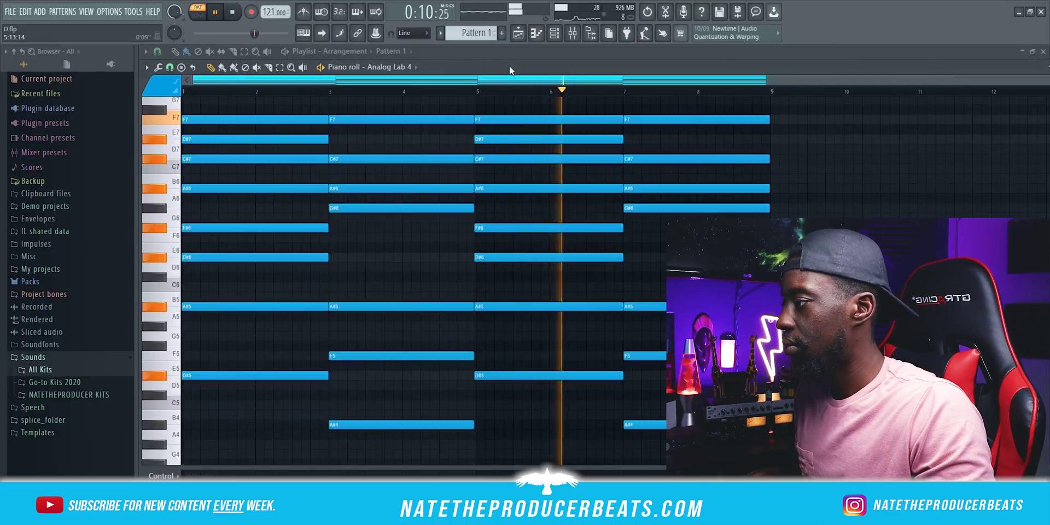
Step: Adjust PanMan's rate and width and soften its smoothing in the Soundtoys Effect Rack for gentle auto-panning
click(554, 33)
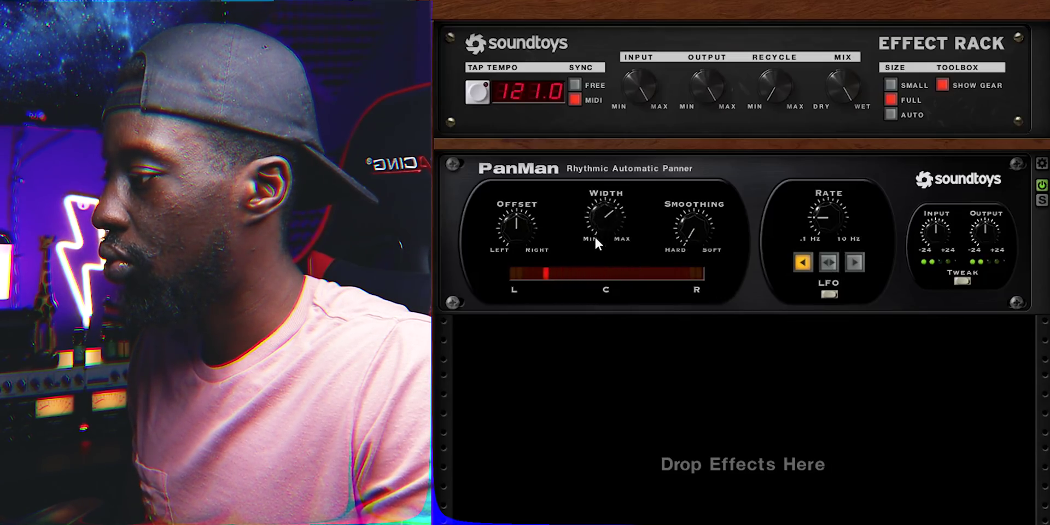
drag(827, 213, 796, 184)
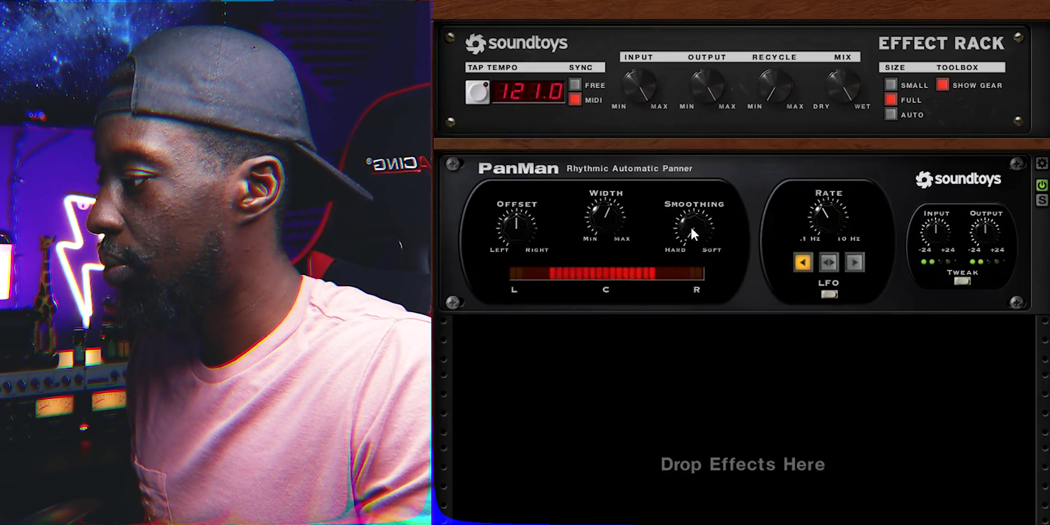
drag(608, 214, 605, 231)
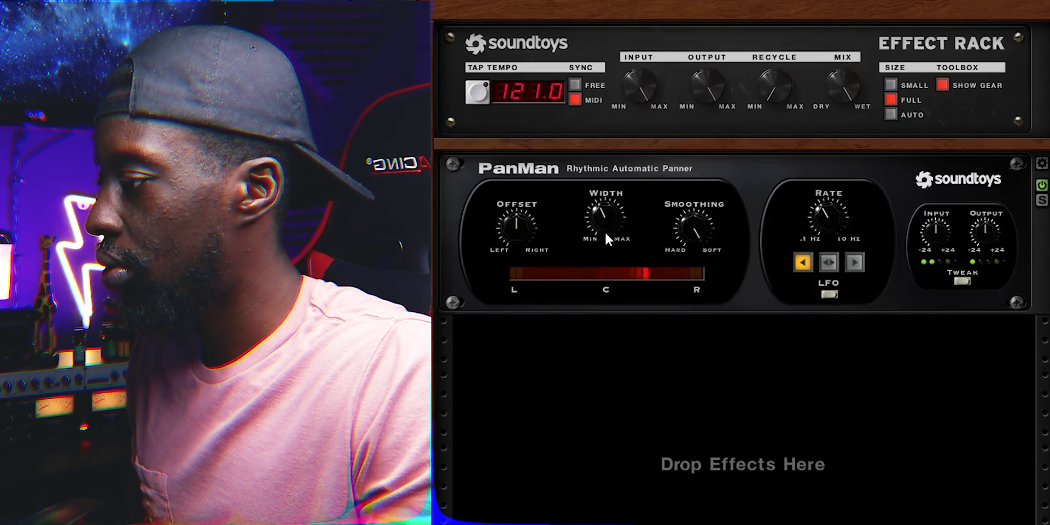
mouse_move(828, 214)
mouse_down()
mouse_move(821, 236)
mouse_move(818, 227)
mouse_up()
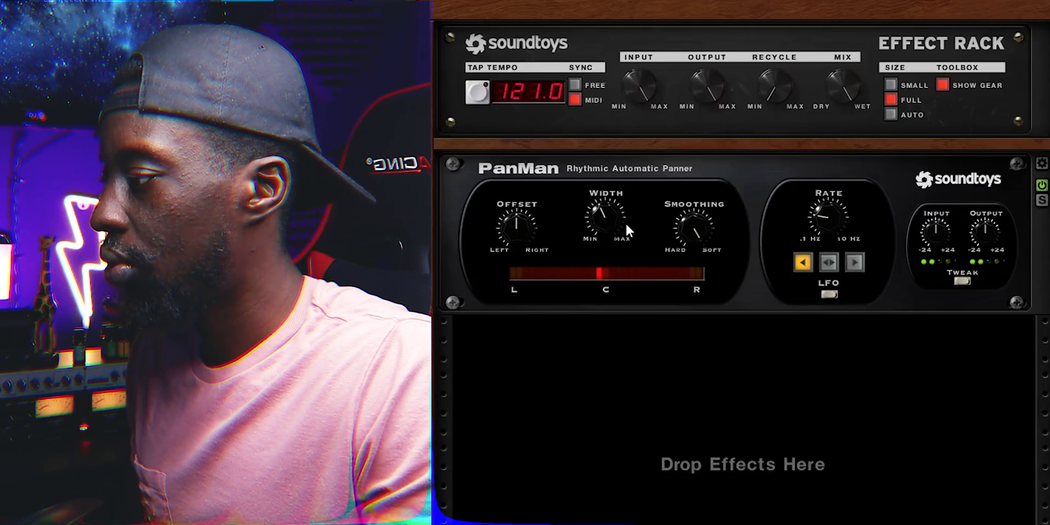
drag(619, 211, 618, 199)
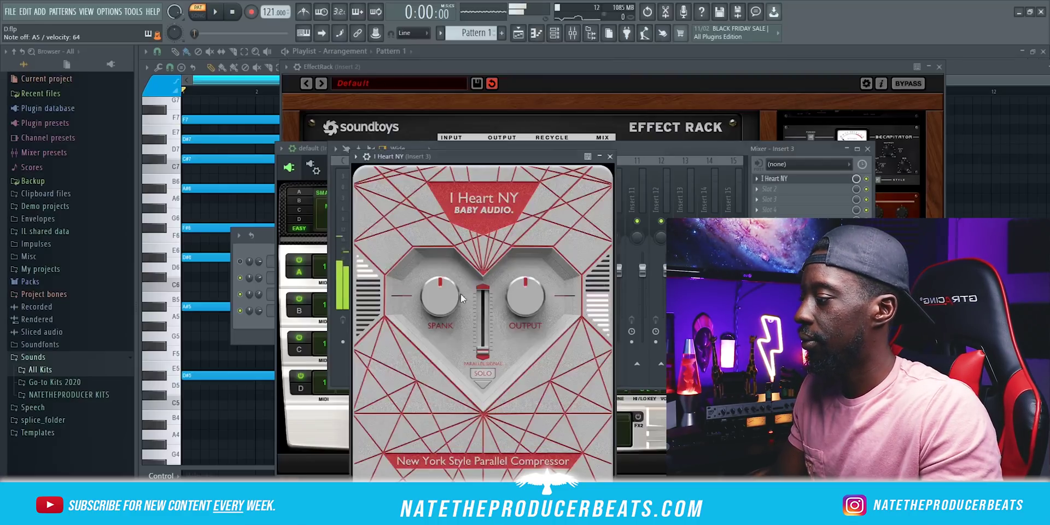
Step: Add Fruity Reeverb 2 to the second effect slot of Insert 3, after I Heart NY
click(776, 189)
click(601, 147)
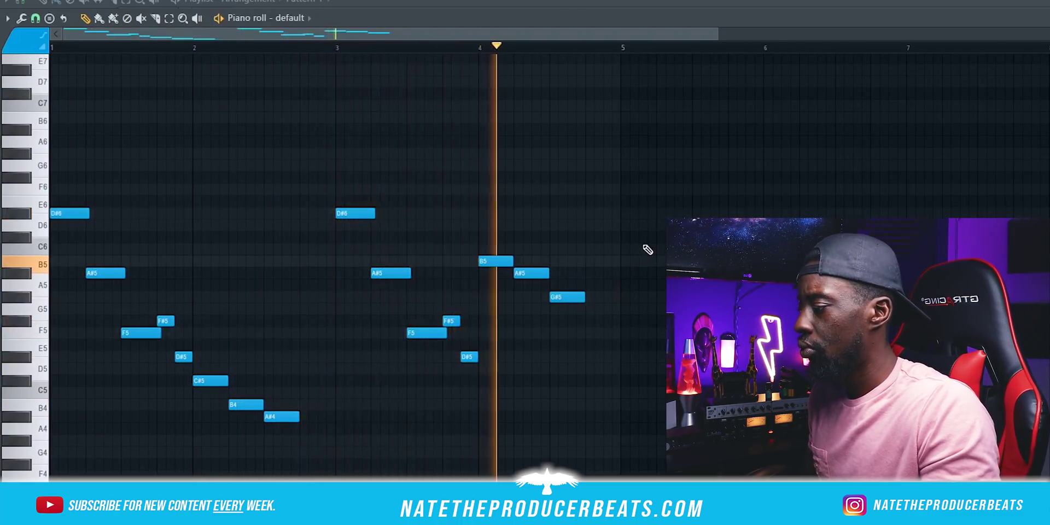
Step: Stop playback, duplicate the whole melody in the default channel's piano roll and align the copy to start at bar 5
key(space)
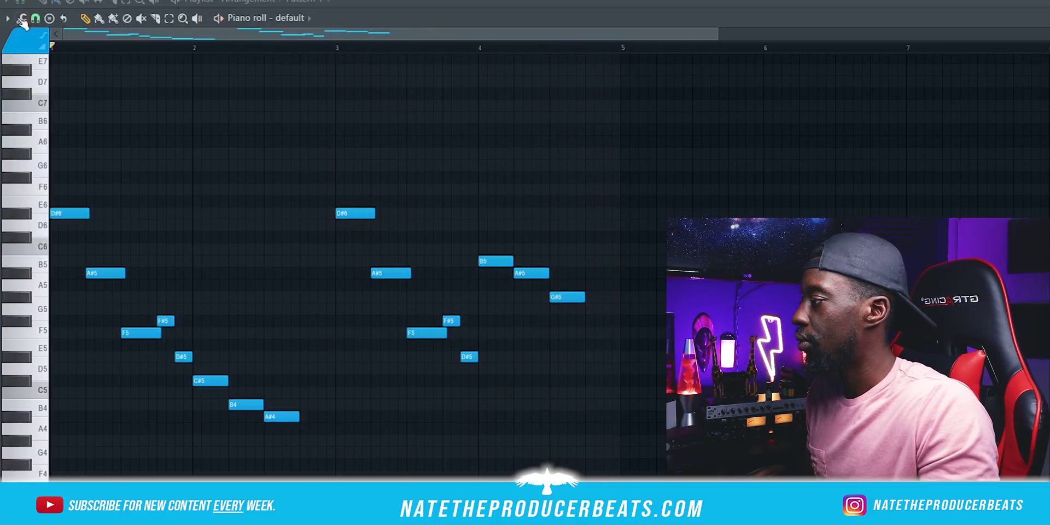
key(ctrl+a)
scroll(605, 324, up, 1)
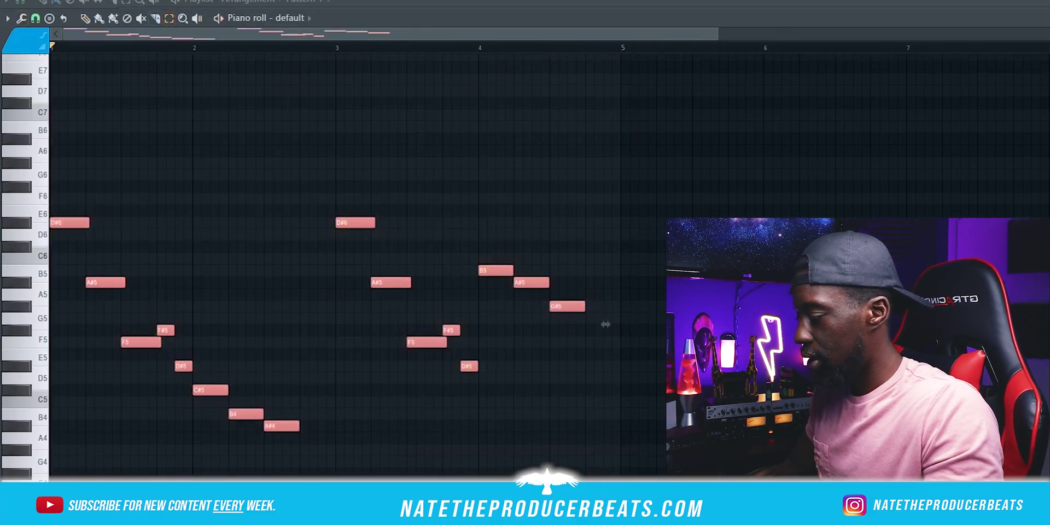
key(ctrl+b)
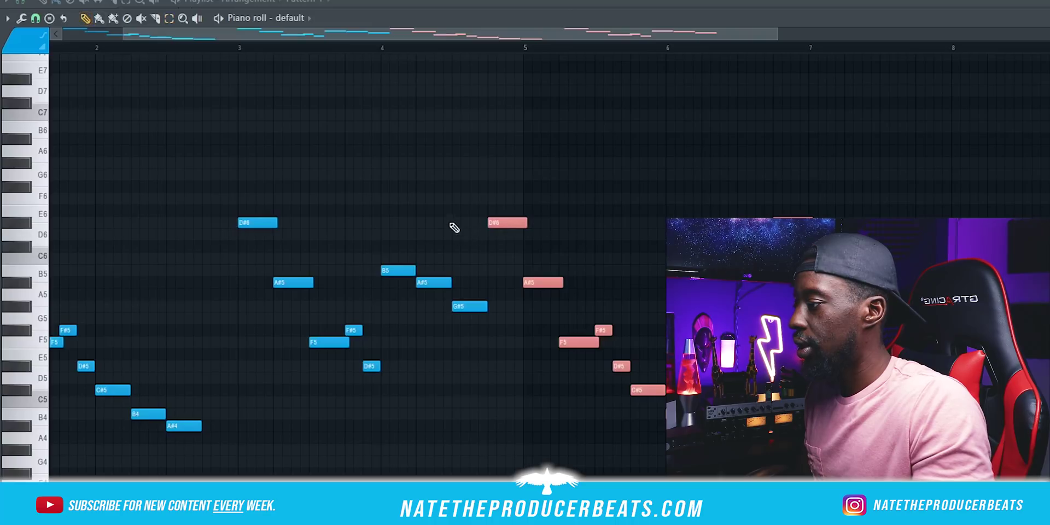
drag(508, 219, 537, 224)
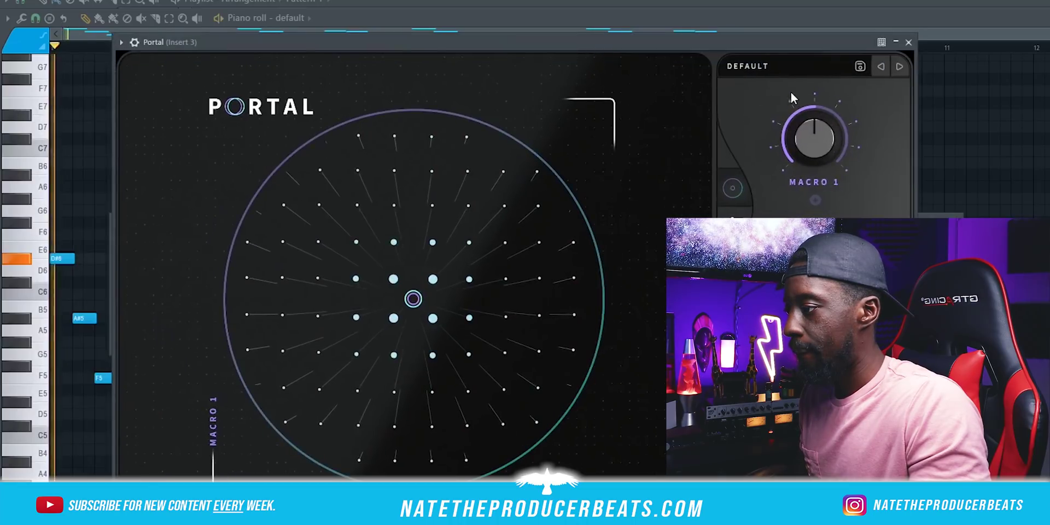
Step: Compare the Rhythm Switch and Grain Runner presets in Portal on Insert 3 and keep Rhythm Switch
click(767, 63)
click(766, 63)
click(767, 63)
click(529, 274)
click(477, 448)
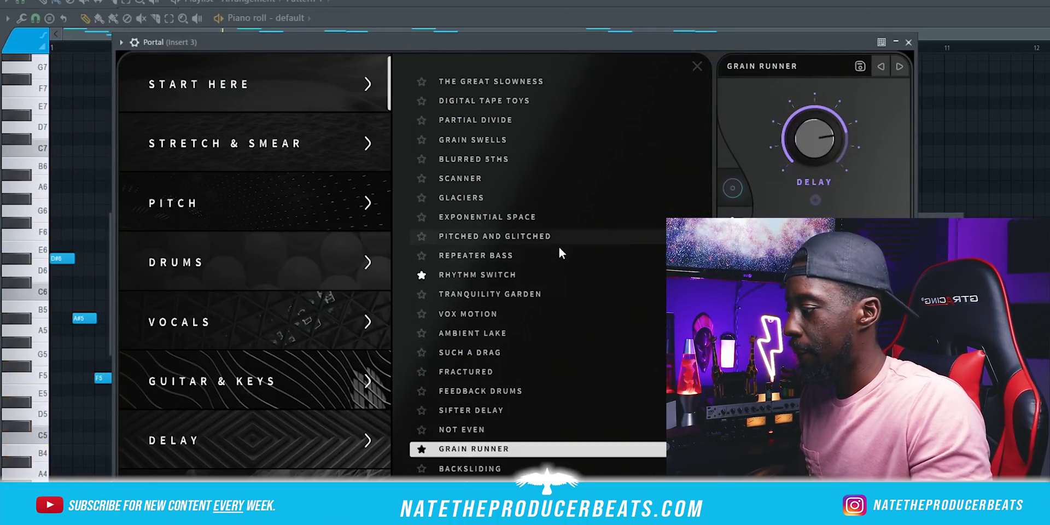
click(498, 273)
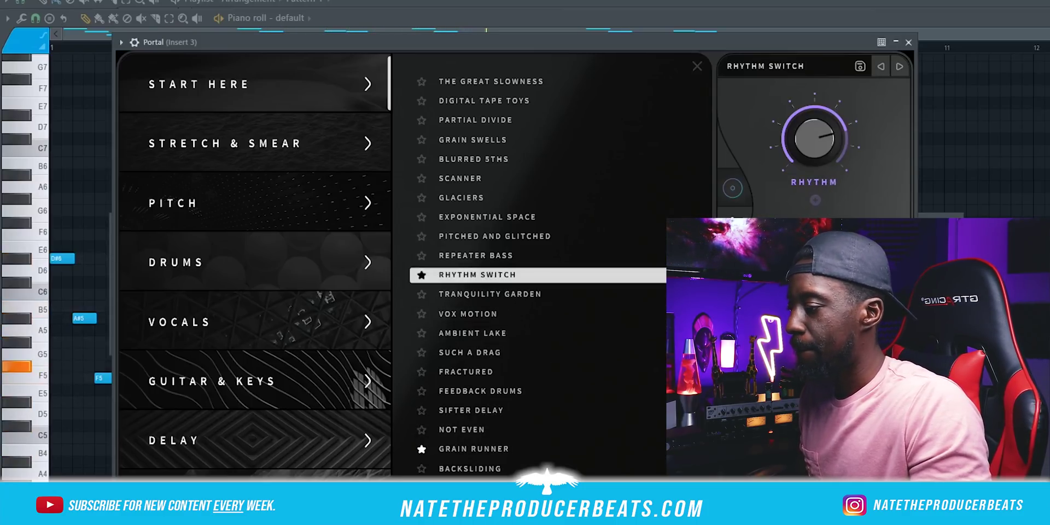
Step: Add Fruity Parametric EQ 2 to the fourth effect slot of Insert 3, after Portal
key(F6)
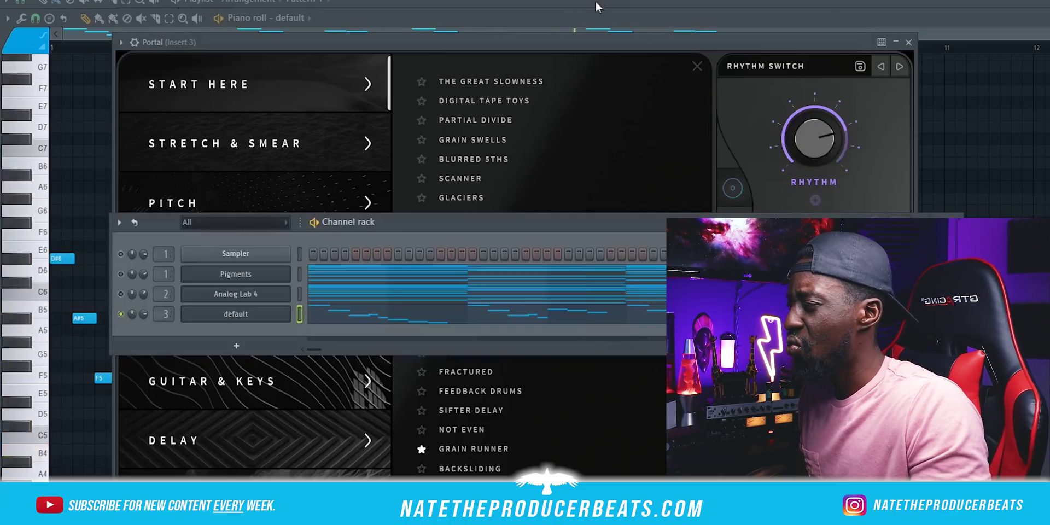
key(F9)
click(780, 190)
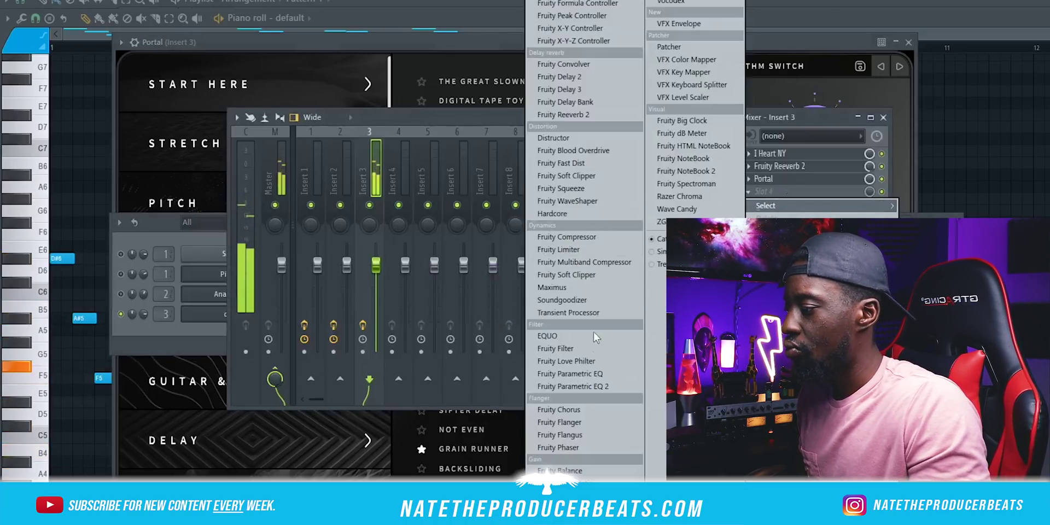
click(597, 386)
drag(312, 113, 522, 178)
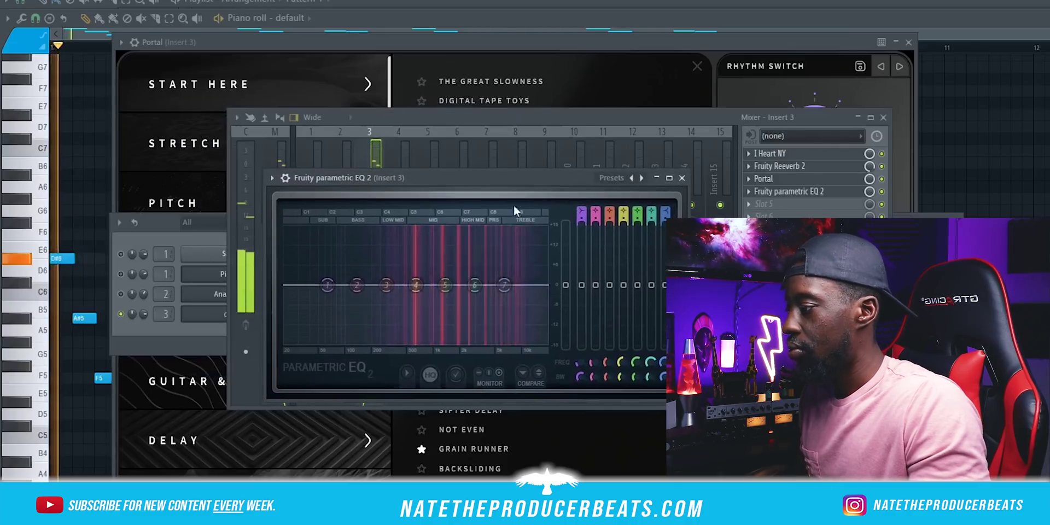
Step: Load the 40Hz + 18kHz cut preset in the Insert 3 equalizer and raise its low-cut frequency
click(634, 180)
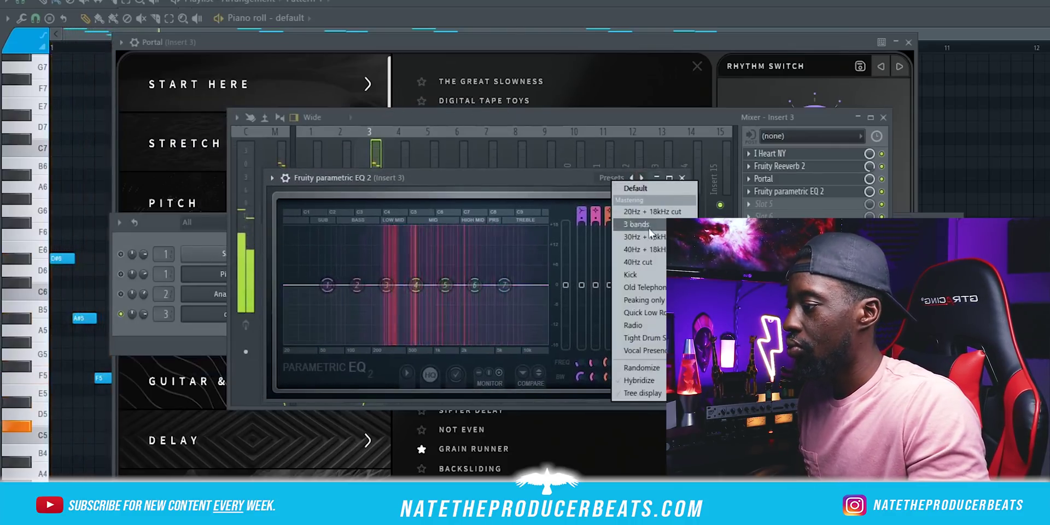
click(651, 253)
drag(330, 285, 378, 284)
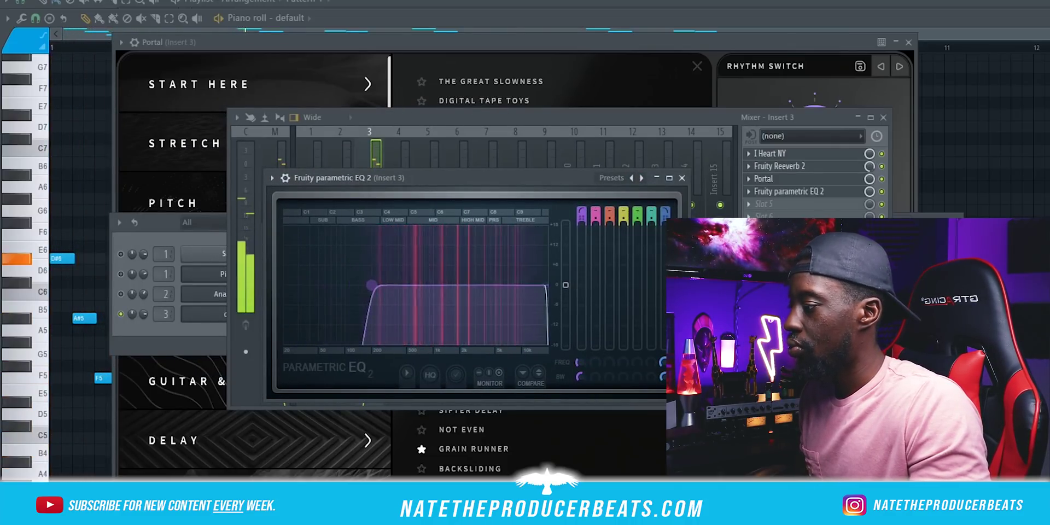
click(683, 178)
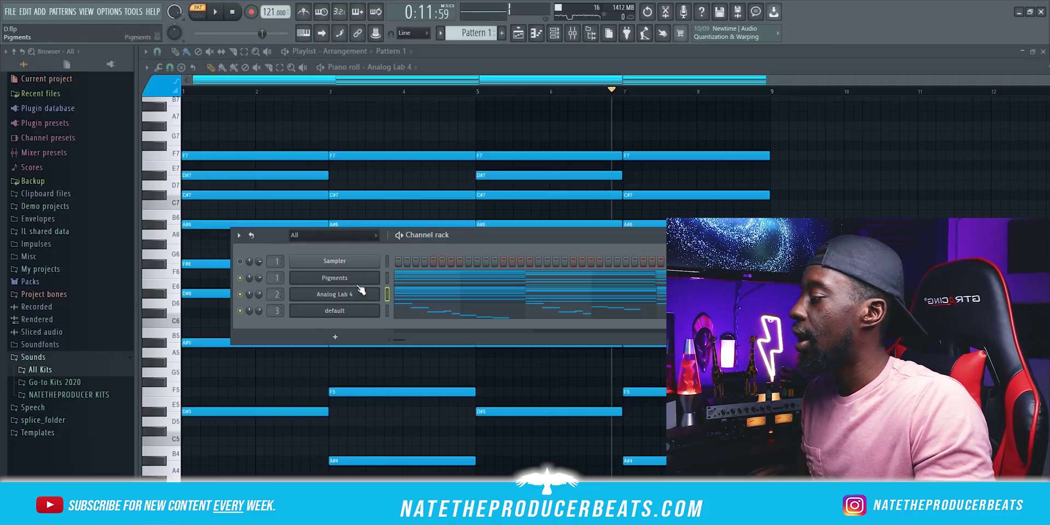
Step: Clone the Analog Lab 4 channel and copy the melody notes from the default channel into the clone
right_click(343, 296)
click(411, 389)
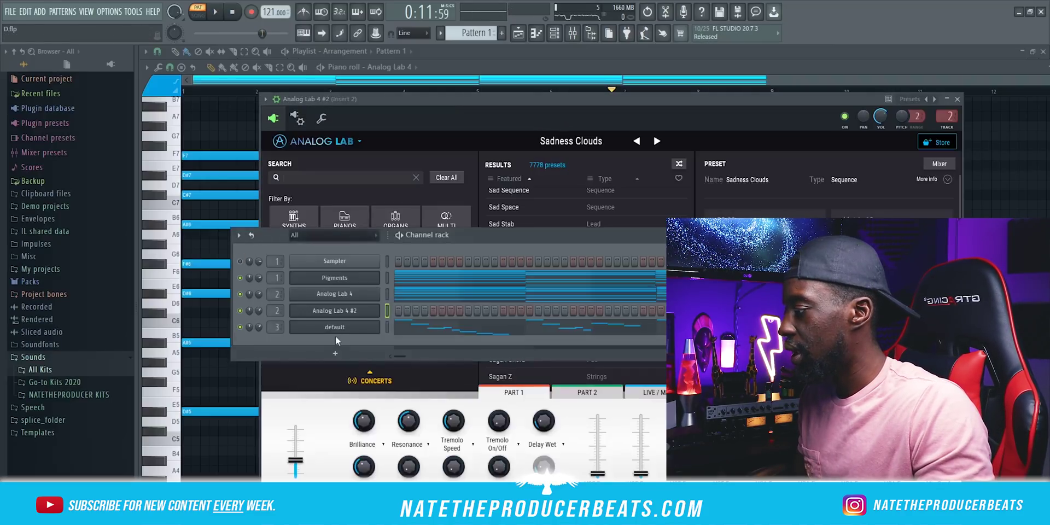
right_click(335, 328)
click(540, 339)
right_click(358, 311)
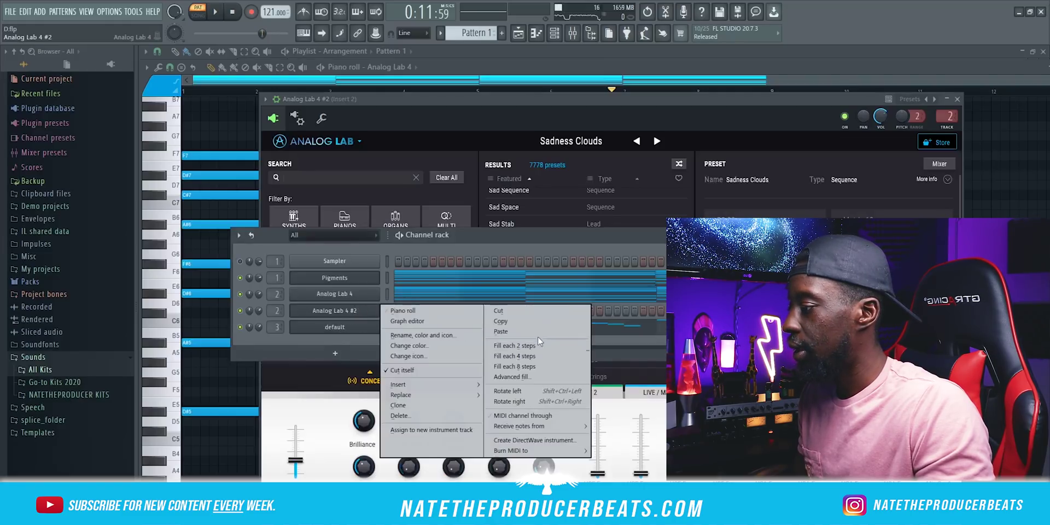
click(537, 331)
Step: Solo the cloned Analog Lab 4 #2 channel and browse its preset list, keeping the Reggae Skank Split preset
right_click(245, 316)
click(246, 317)
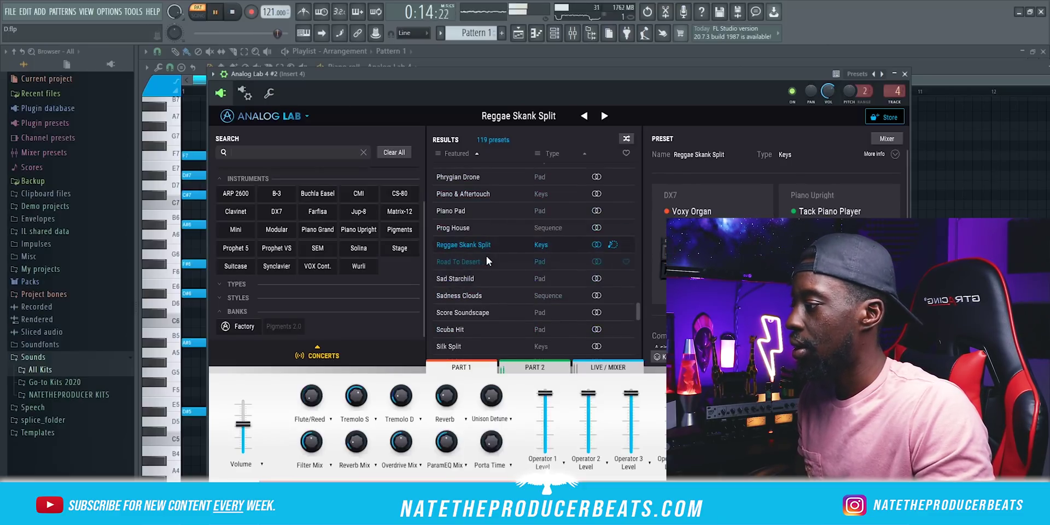
scroll(486, 271, down, 1)
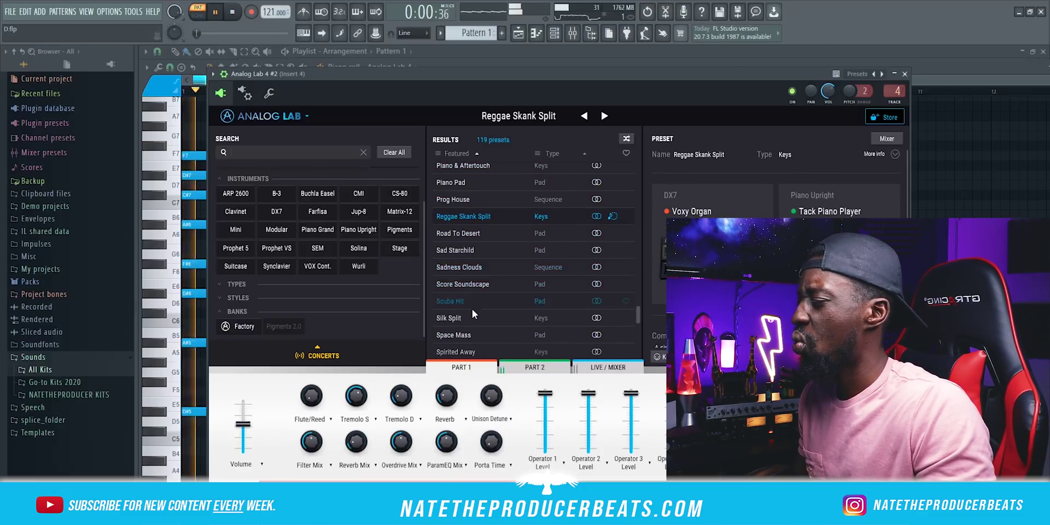
scroll(467, 330, down, 2)
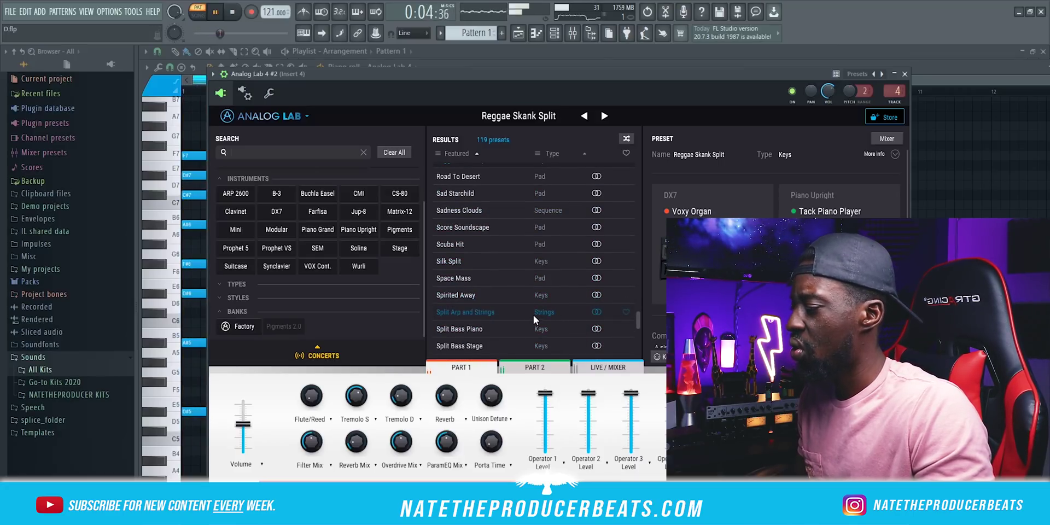
Step: Raise the high-pass frequency of band 1 in the Fruity Parametric EQ 2 on Insert 4
click(554, 33)
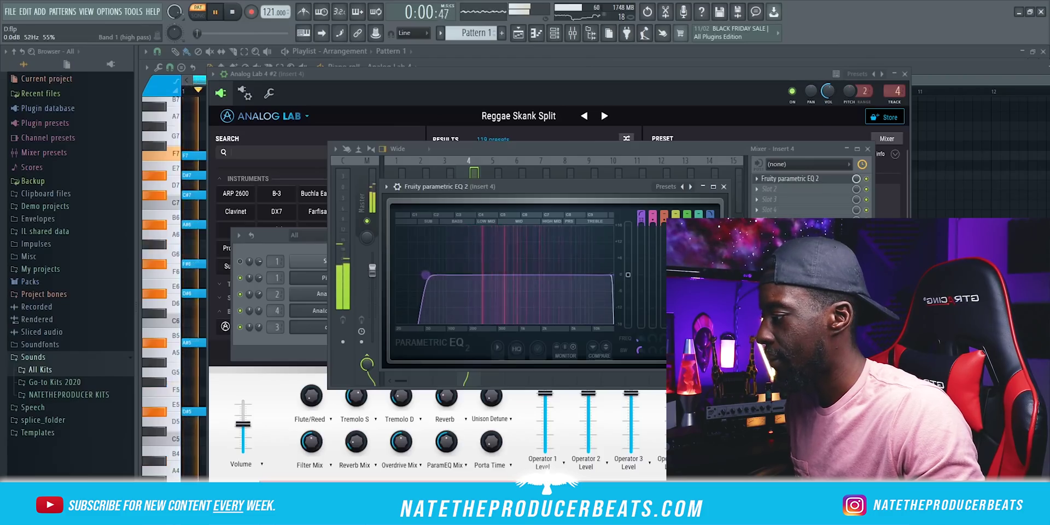
drag(426, 275, 445, 274)
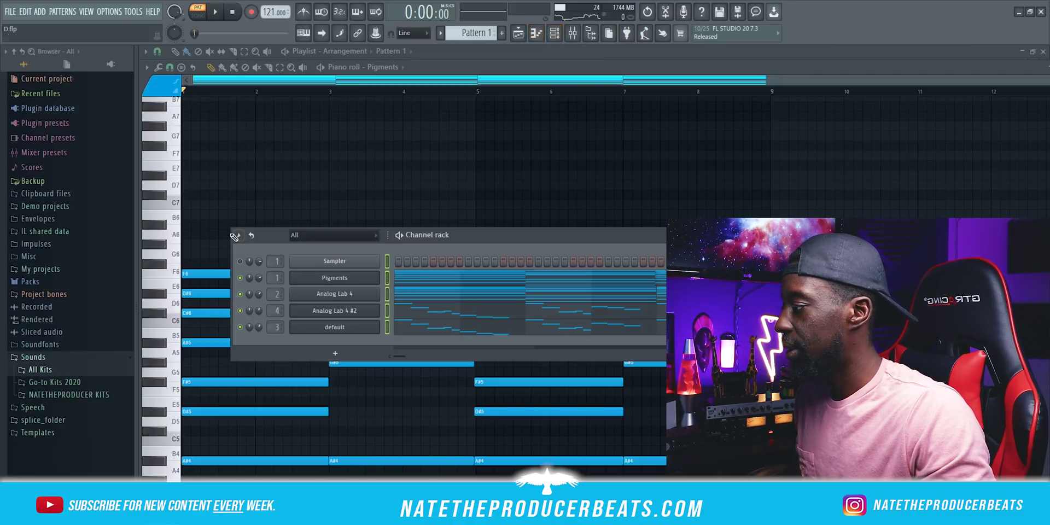
Step: Transpose the notes of all selected channels by -1 semitone, play the pattern and move the channel rack slightly higher
click(236, 235)
click(283, 368)
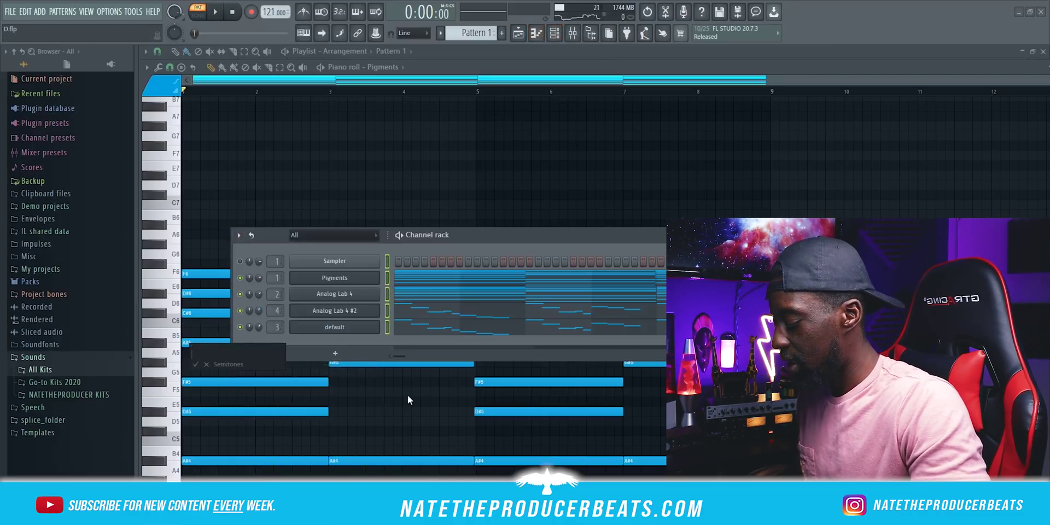
text(-1)
key(Return)
key(space)
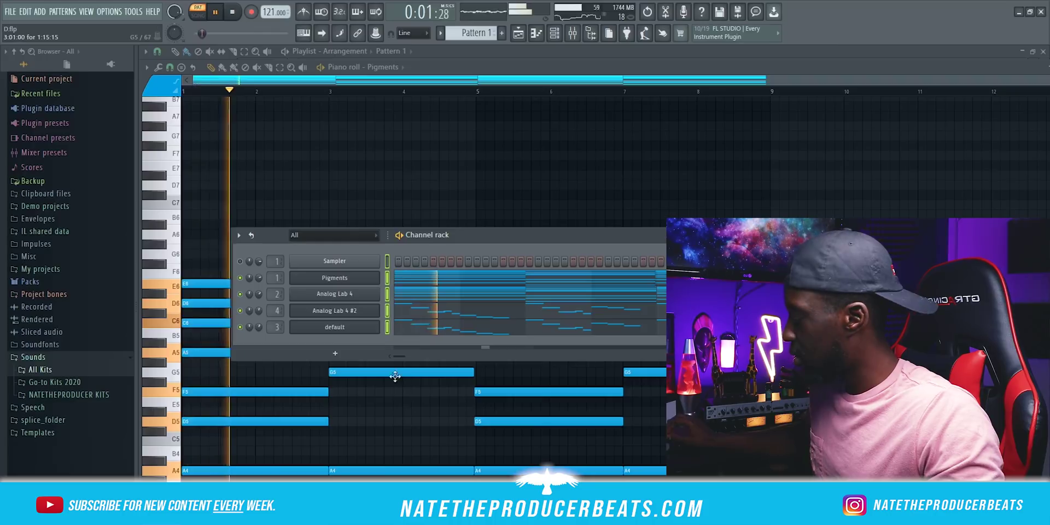
drag(559, 232, 563, 219)
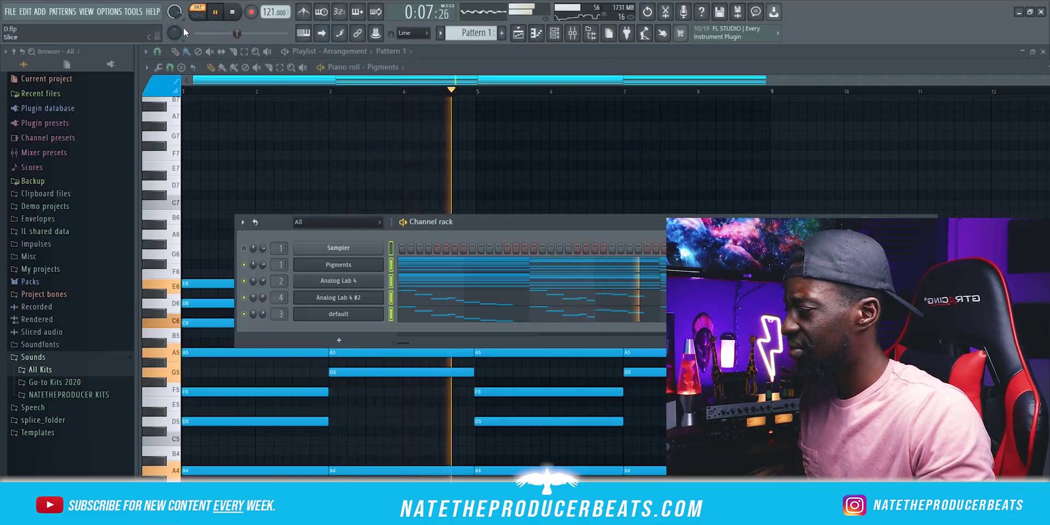
drag(590, 224, 588, 214)
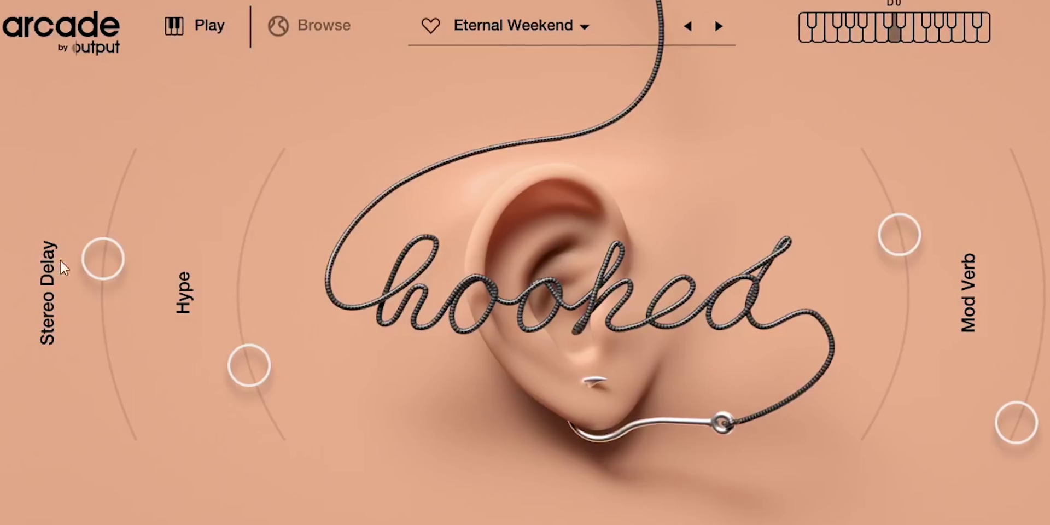
Step: Lower Hype and Stereo Delay to their minimum in Arcade's Eternal Weekend kit and fine-tune Mod Verb
drag(250, 368, 253, 454)
drag(74, 266, 115, 422)
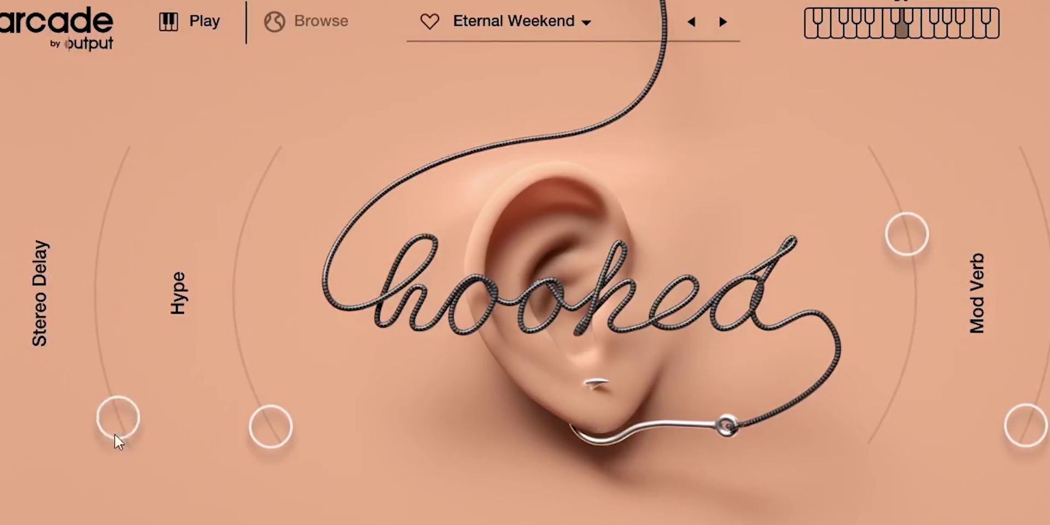
mouse_move(909, 241)
mouse_down()
mouse_move(907, 208)
mouse_move(900, 238)
mouse_up()
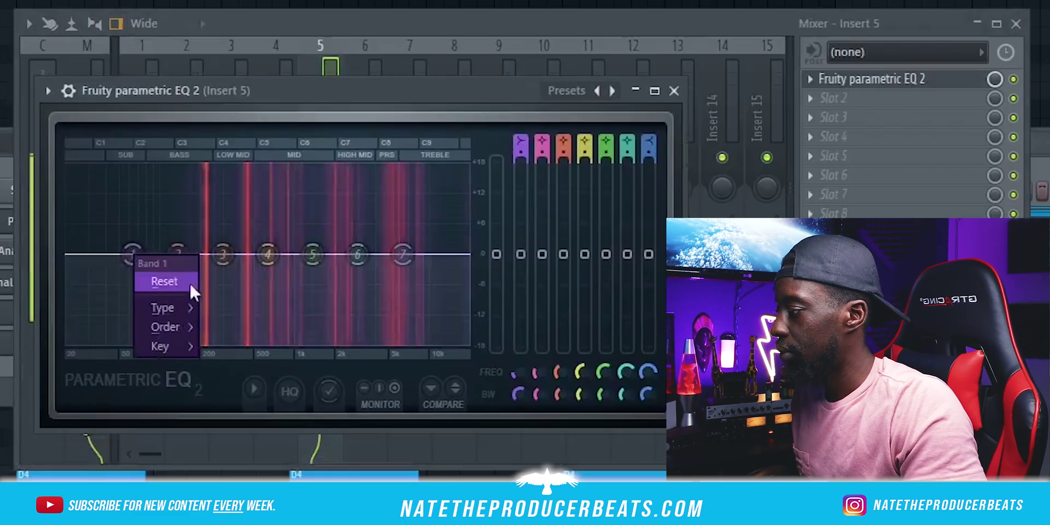
Step: Make band 1 of the Insert 5 equalizer a steeper high-pass at about 207 Hz and pull band 7 down
mouse_move(192, 307)
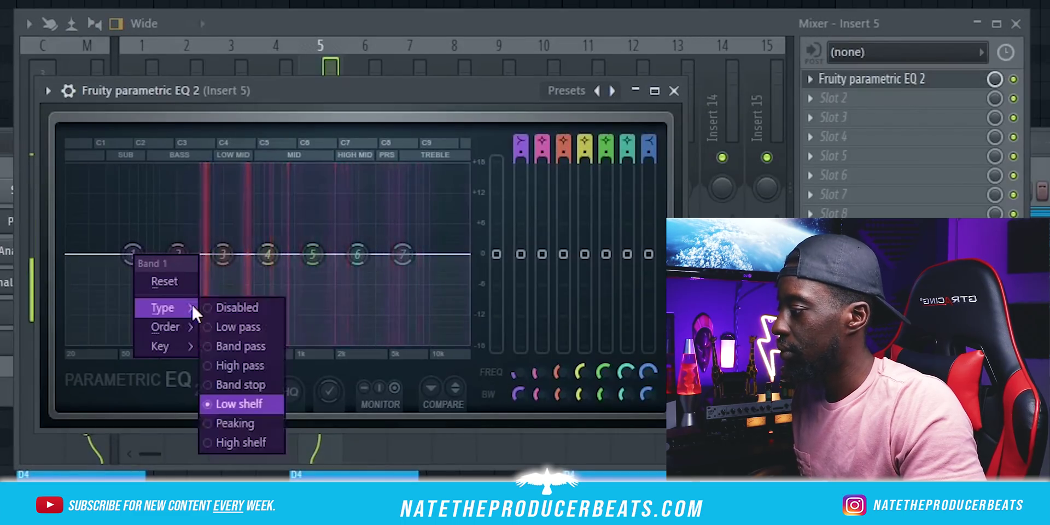
click(240, 365)
right_click(133, 254)
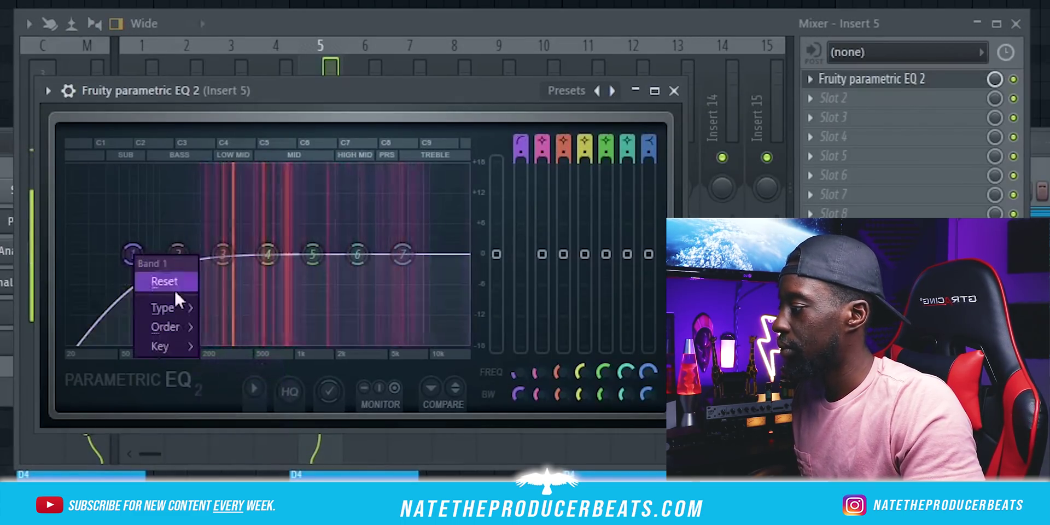
click(228, 328)
drag(133, 253, 203, 254)
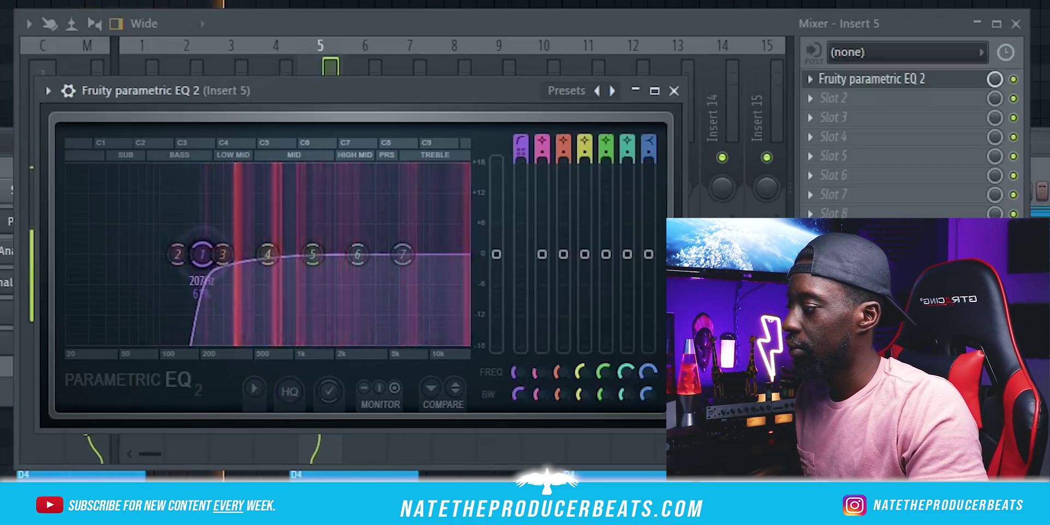
drag(402, 254, 388, 329)
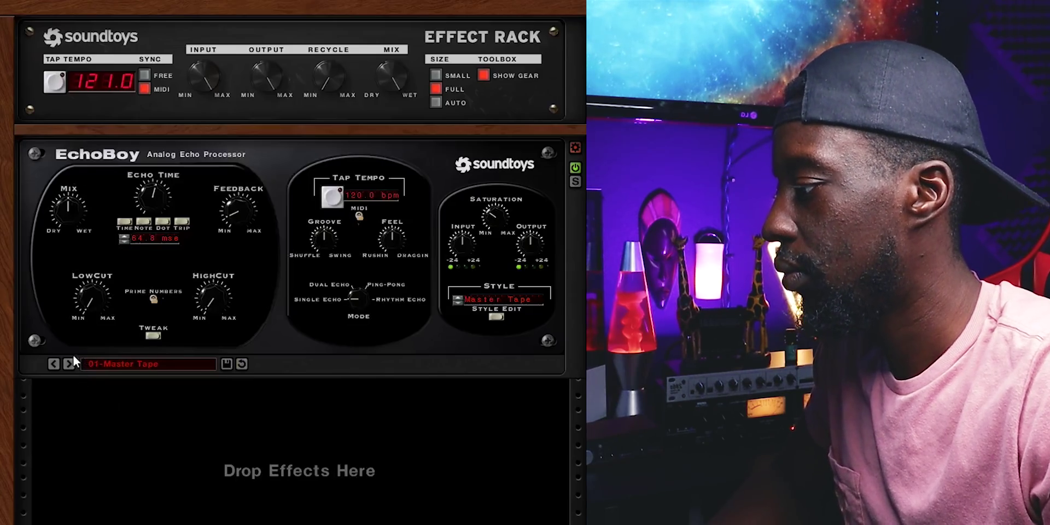
Step: Load the 04-Space Echo preset in EchoBoy and lower its Mix toward dry
click(68, 364)
click(68, 364)
click(69, 363)
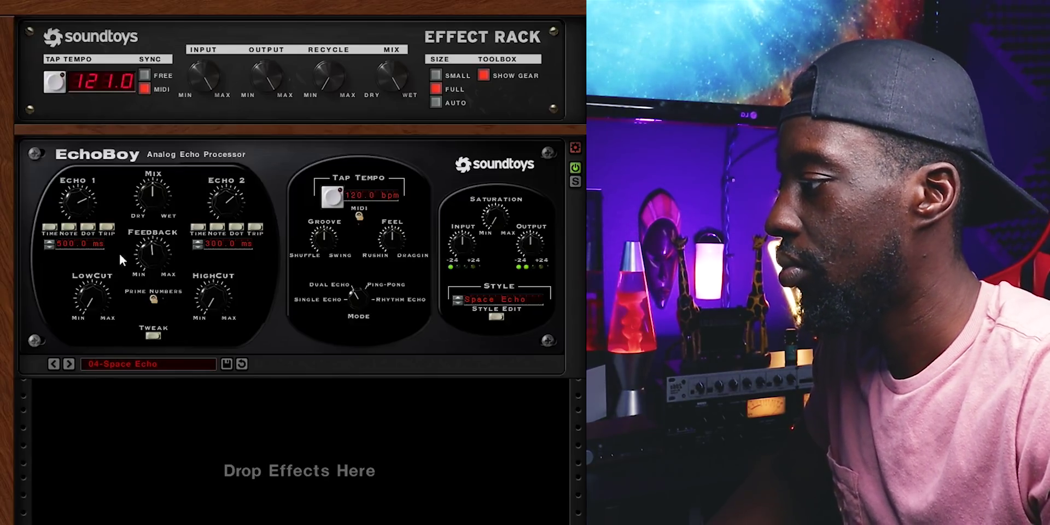
drag(157, 219, 155, 234)
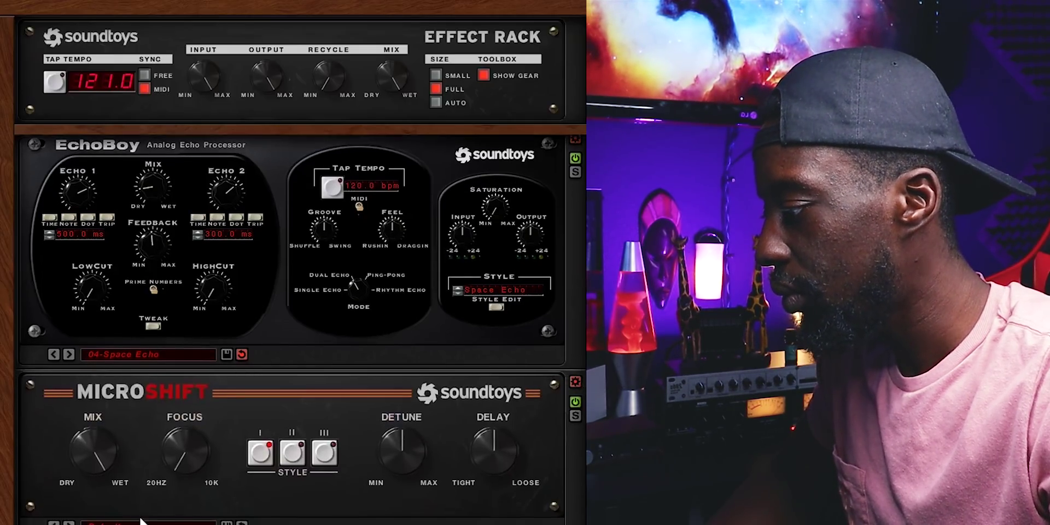
Step: Load the Double preset in MicroShift and raise its Mix toward wet
click(139, 522)
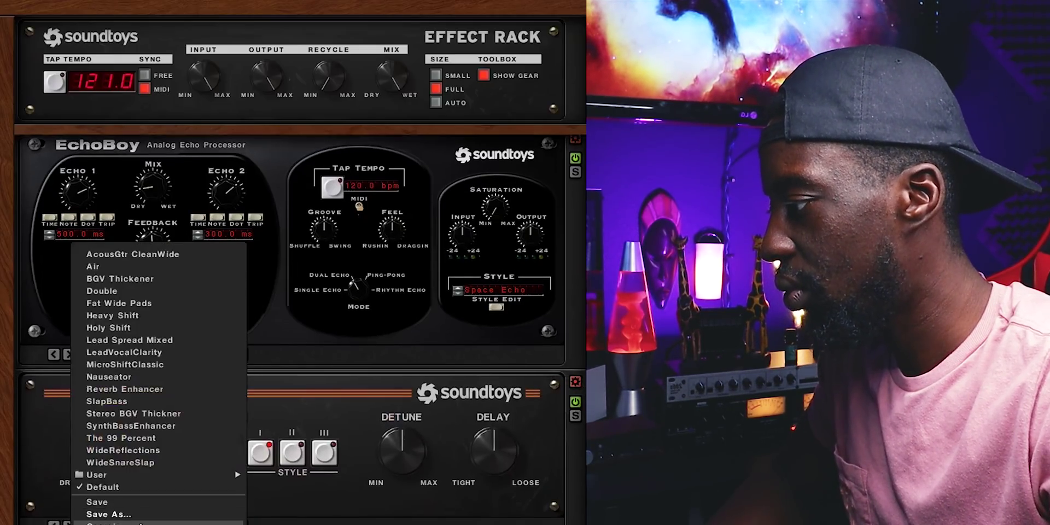
click(187, 290)
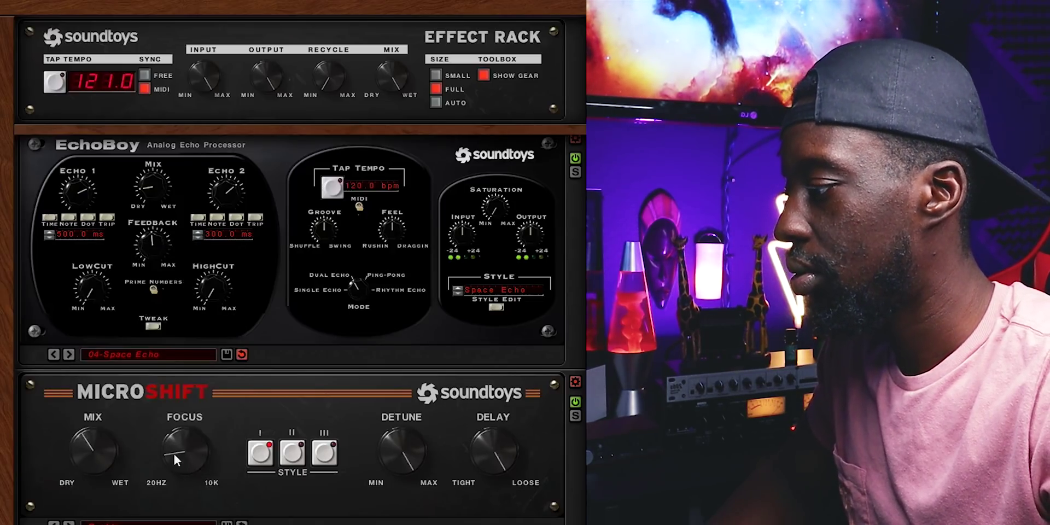
drag(93, 449, 100, 415)
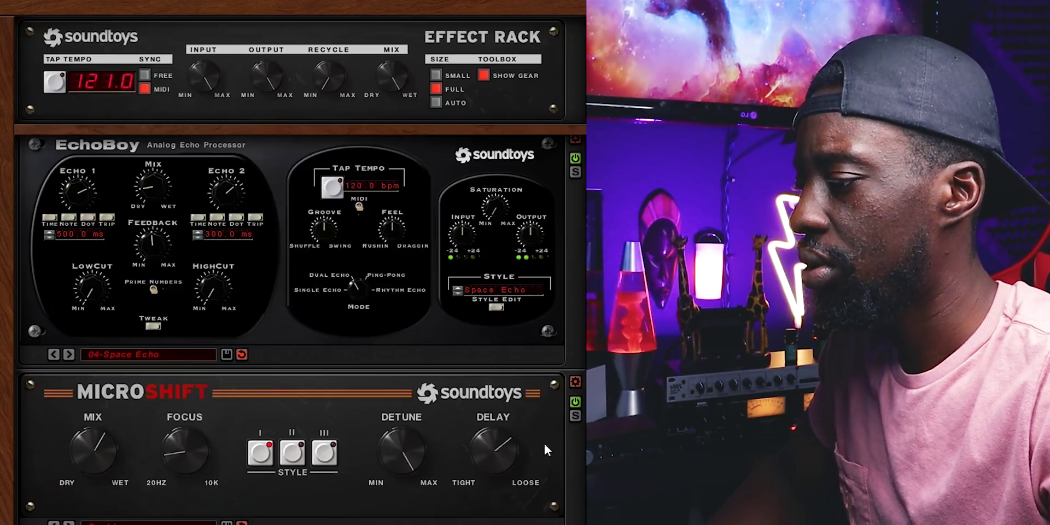
Step: Raise the Smoothing of PanMan, below MicroShift in the Effect Rack, and stop playback
scroll(551, 437, down, 2)
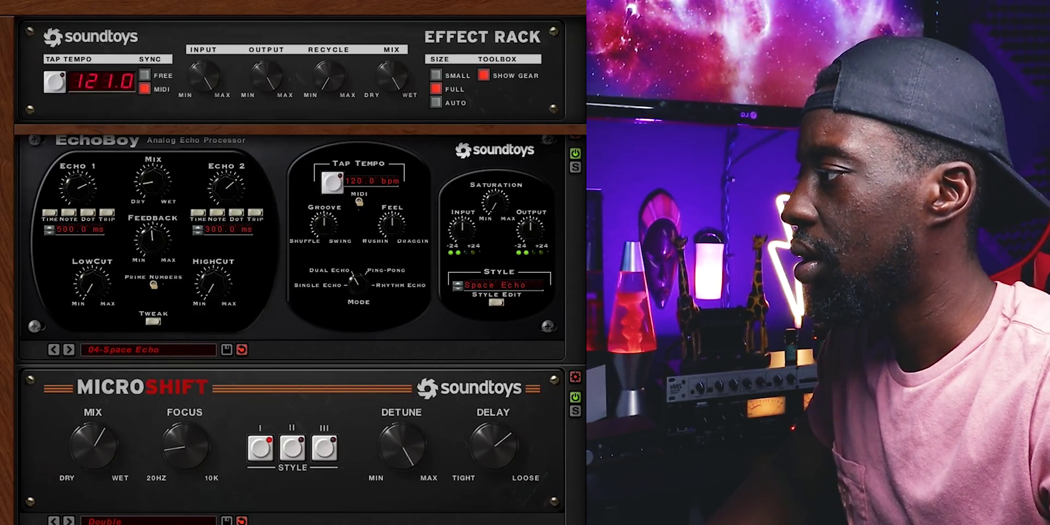
scroll(574, 415, down, 1)
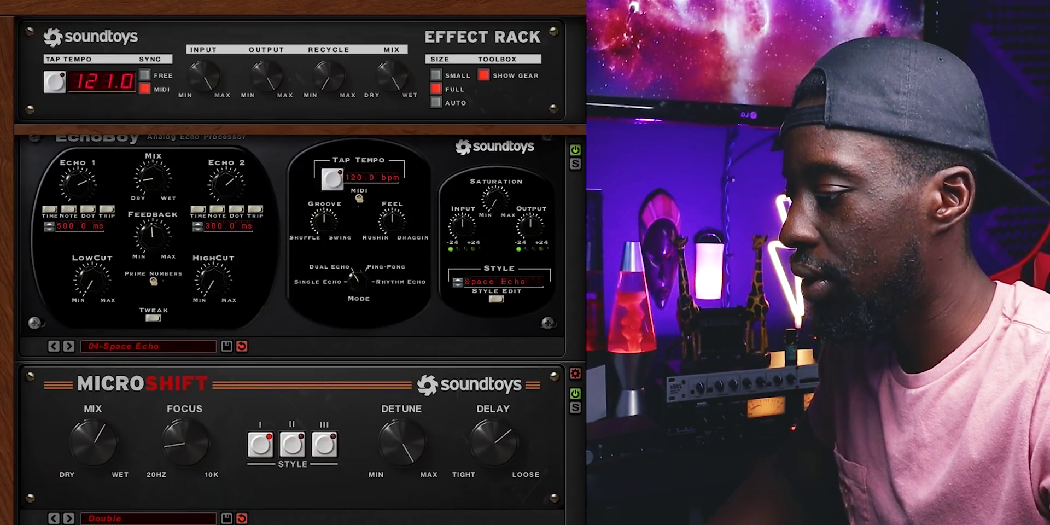
scroll(301, 328, down, 5)
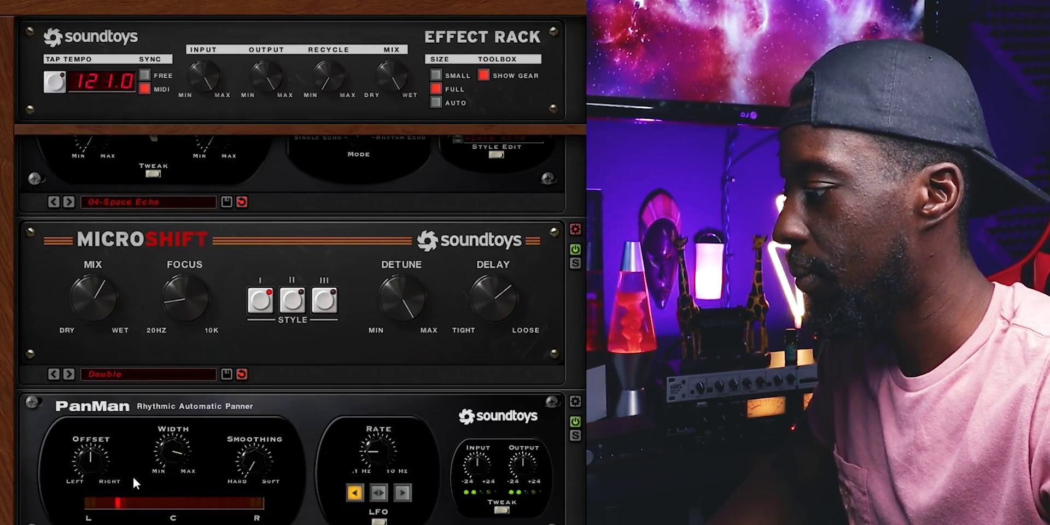
drag(251, 463, 294, 333)
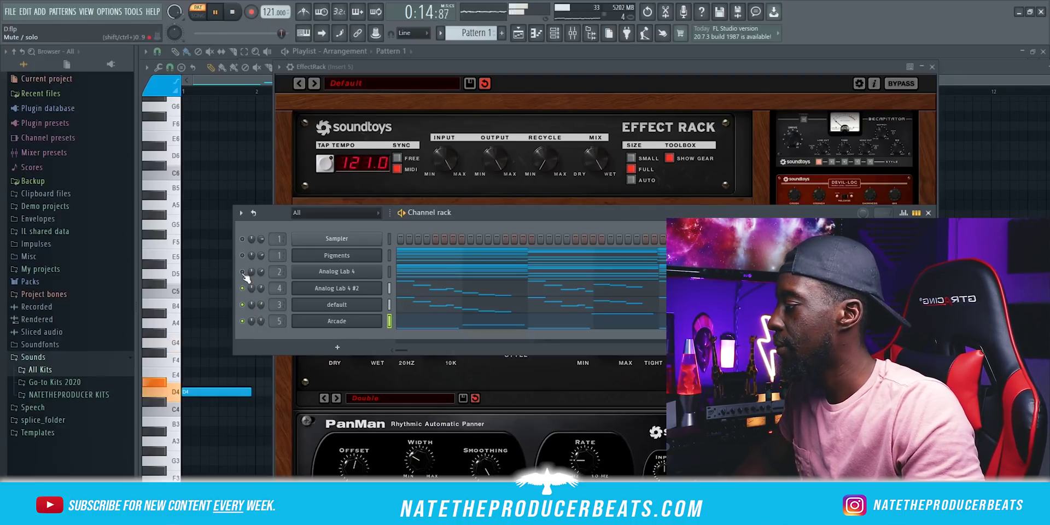
key(space)
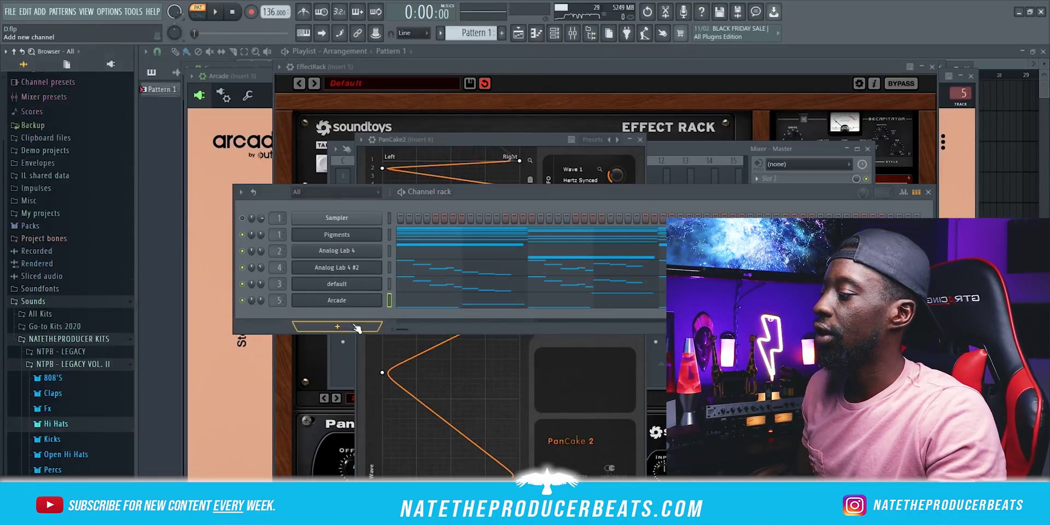
Step: Add a second Arcade instrument as a new channel
click(356, 327)
click(332, 20)
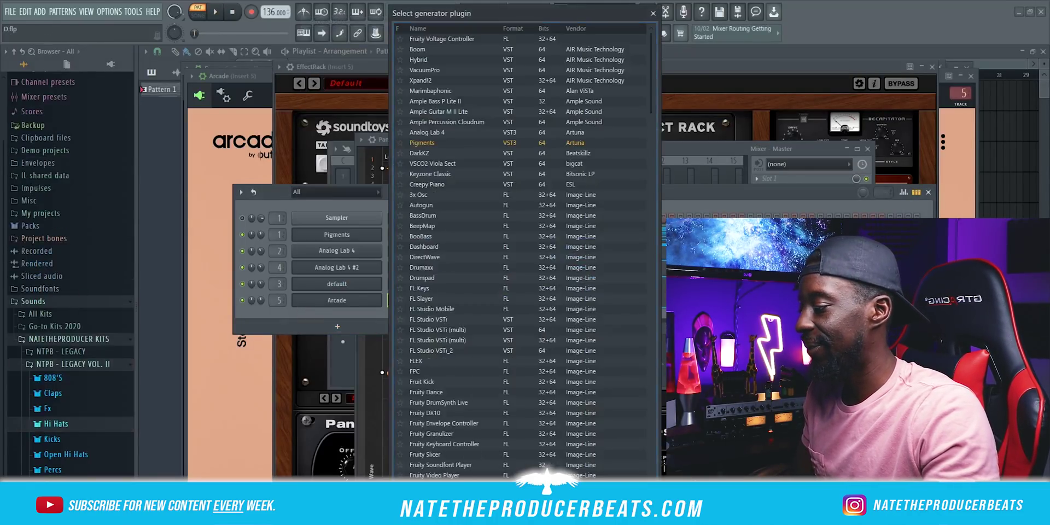
text(arcade)
double_click(441, 41)
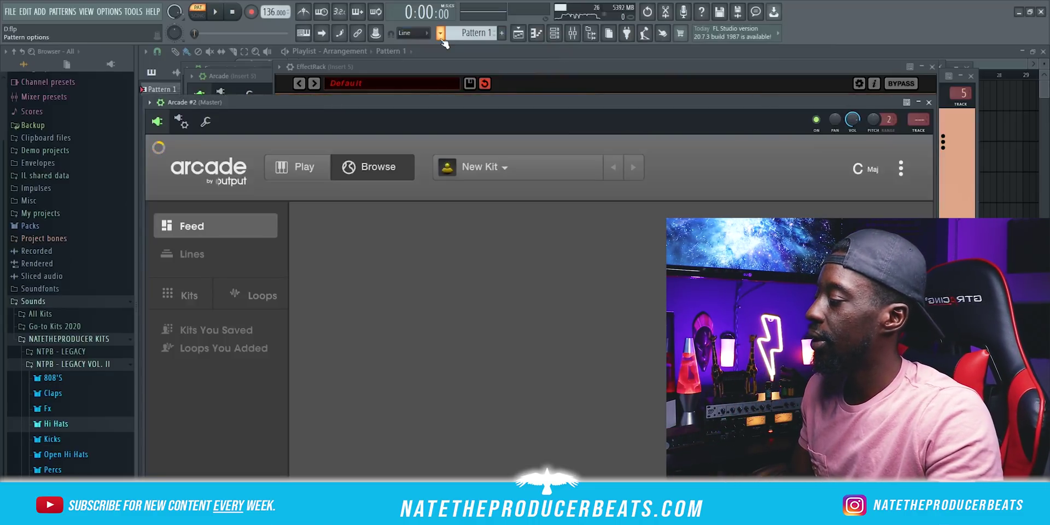
Step: Browse the Lines in the new Arcade instance and open the Obsidian line
click(223, 265)
drag(390, 101, 403, 62)
scroll(603, 432, down, 10)
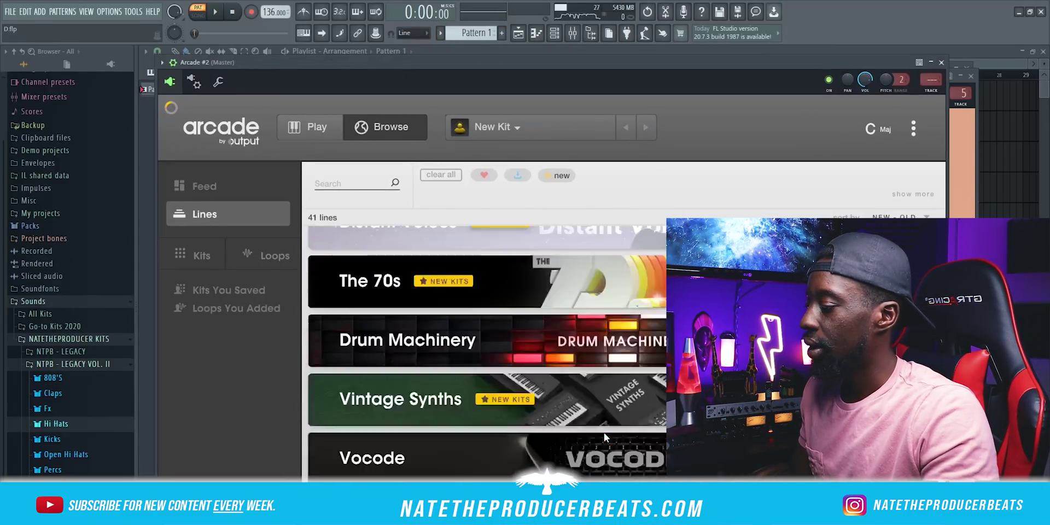
scroll(602, 431, down, 10)
scroll(601, 428, up, 2)
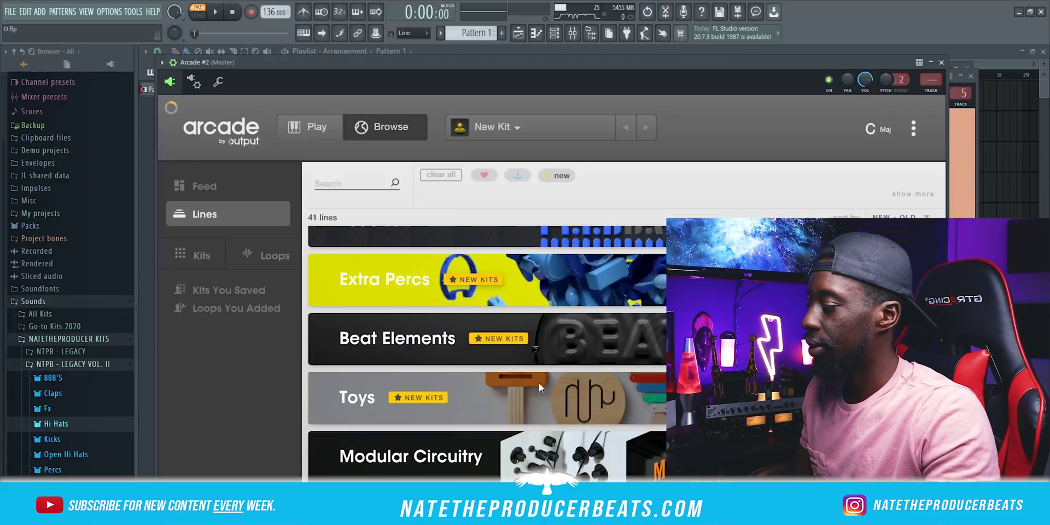
scroll(455, 418, up, 3)
click(457, 399)
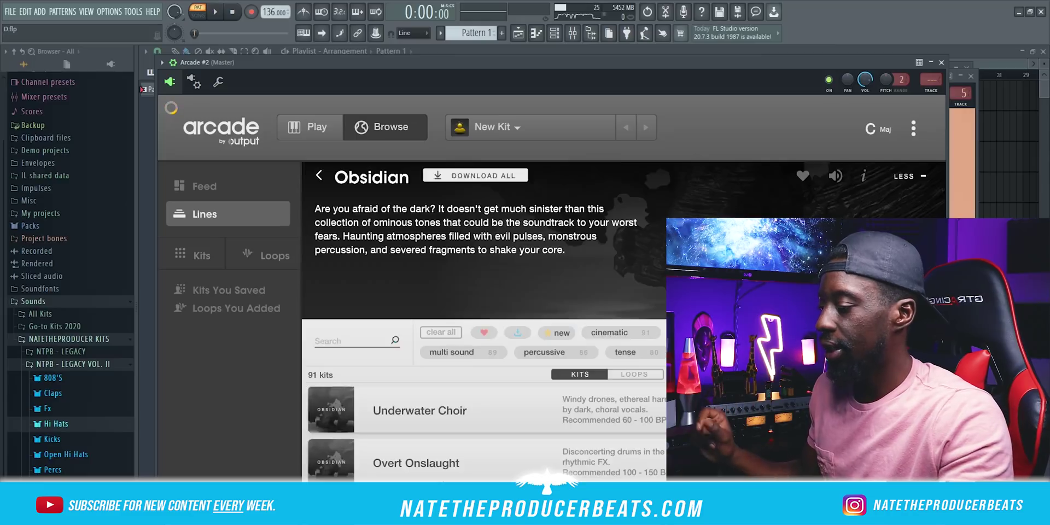
Step: Load the Lonesome Wanderer kit from the Obsidian line and adjust its Color macro
scroll(444, 435, down, 10)
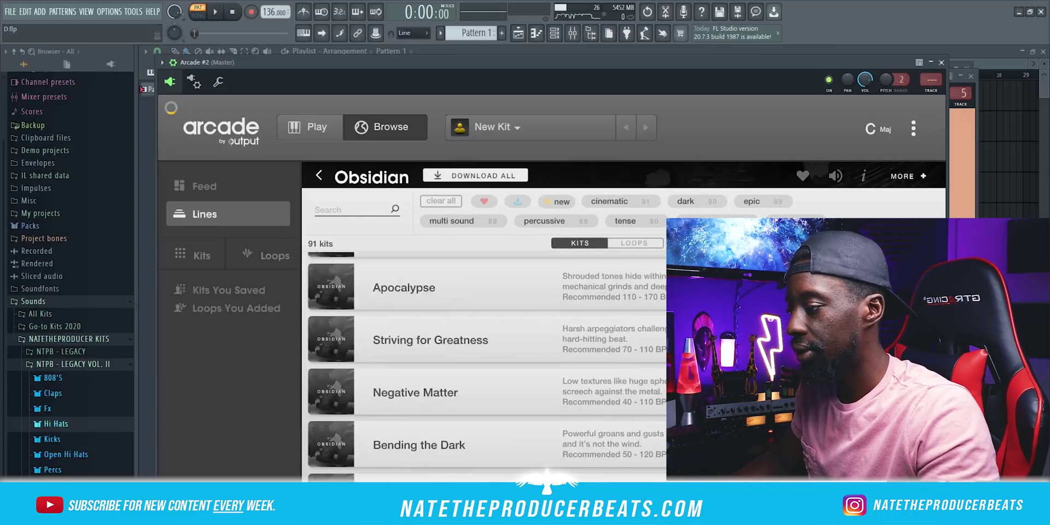
scroll(588, 394, up, 3)
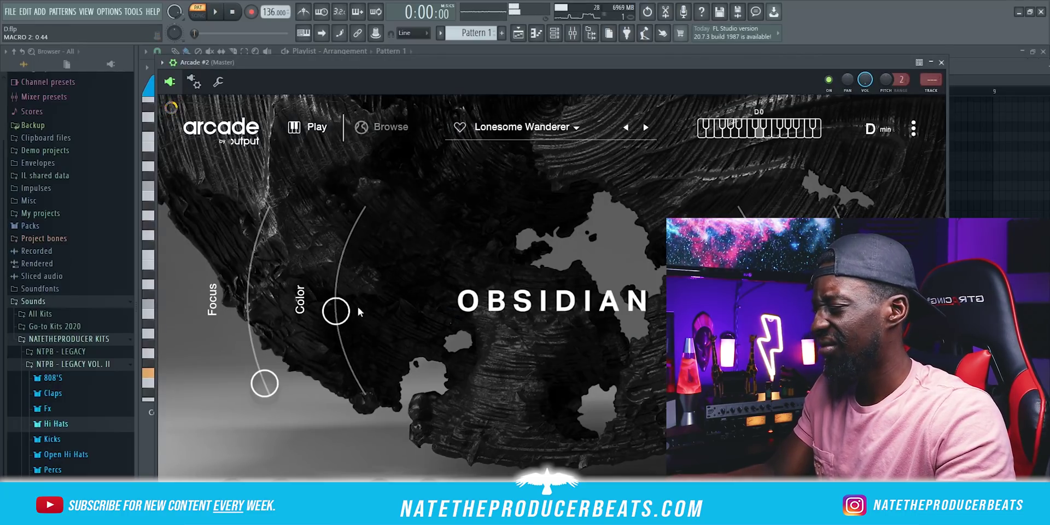
drag(365, 283, 366, 315)
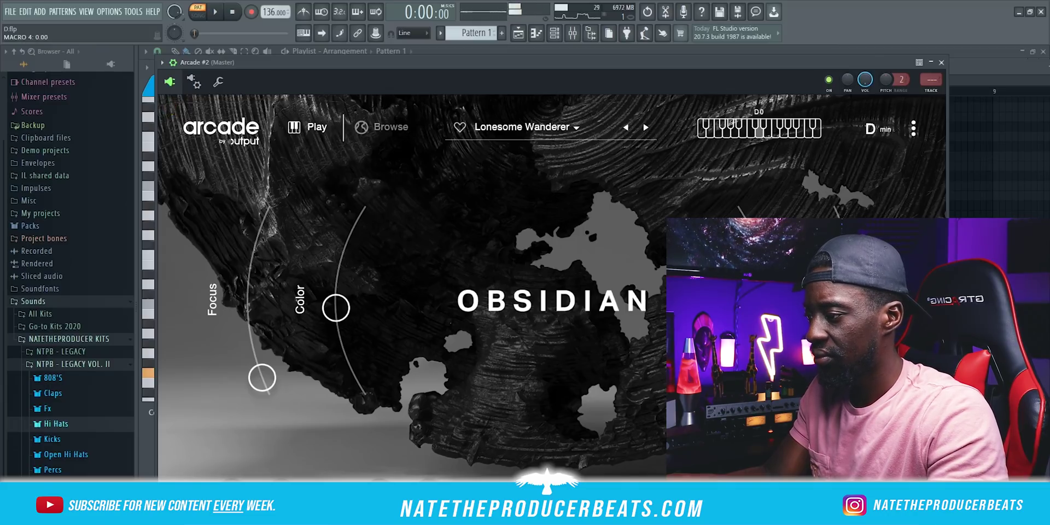
Step: Play the pattern to hear the sustained F4 note of the Arcade #2 channel in the piano roll
key(space)
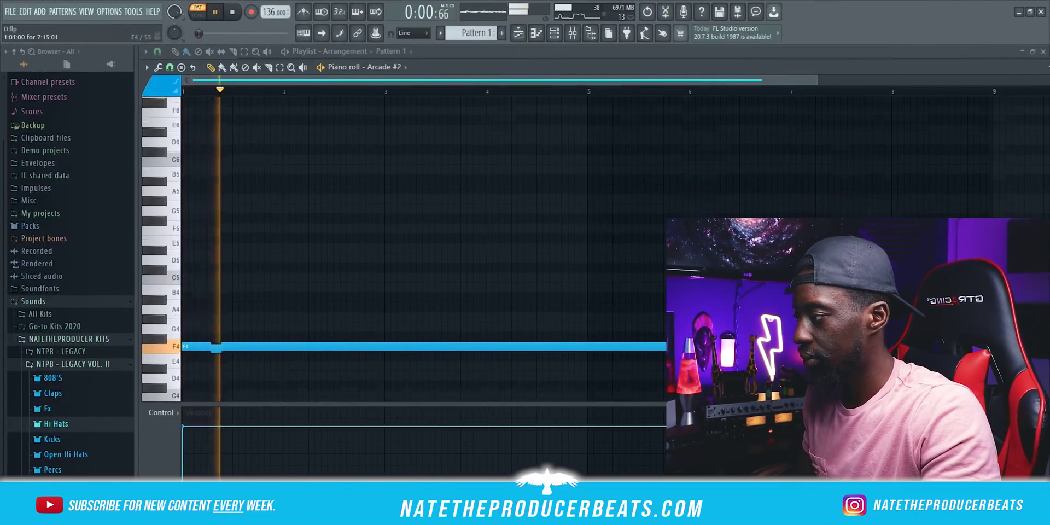
scroll(404, 249, down, 1)
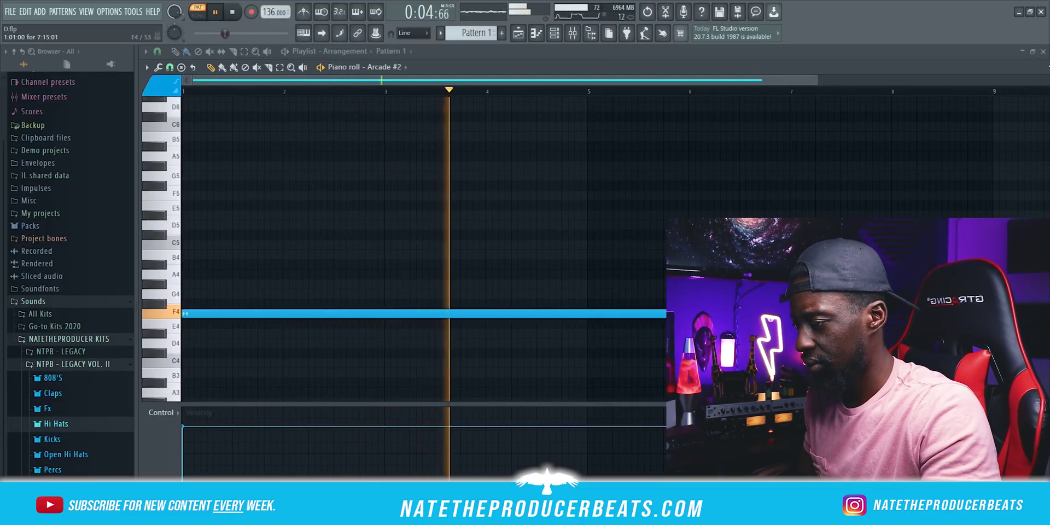
Step: Bring up the mixer and channel rack, and audition the hi-hat samples in the NTPB - LEGACY VOL. II kit
click(572, 33)
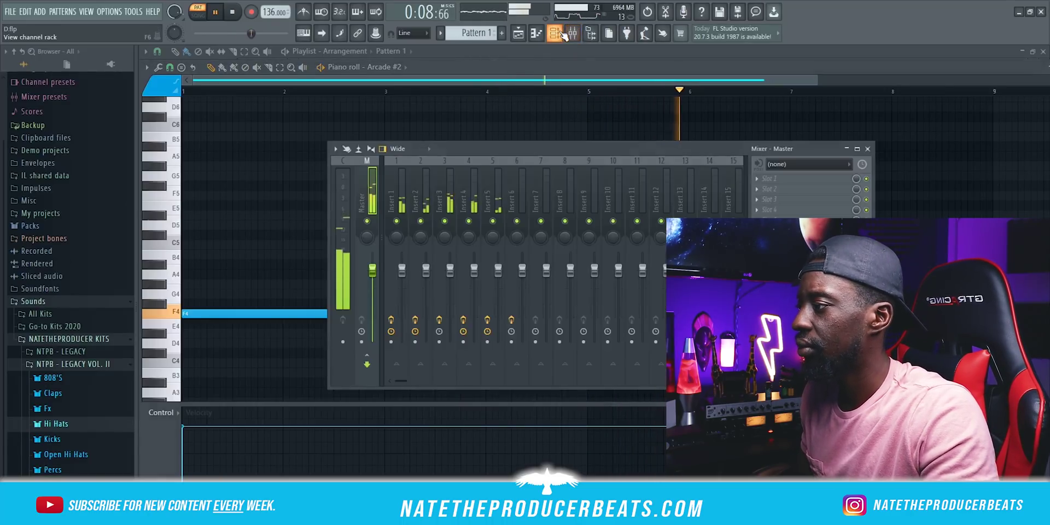
click(562, 34)
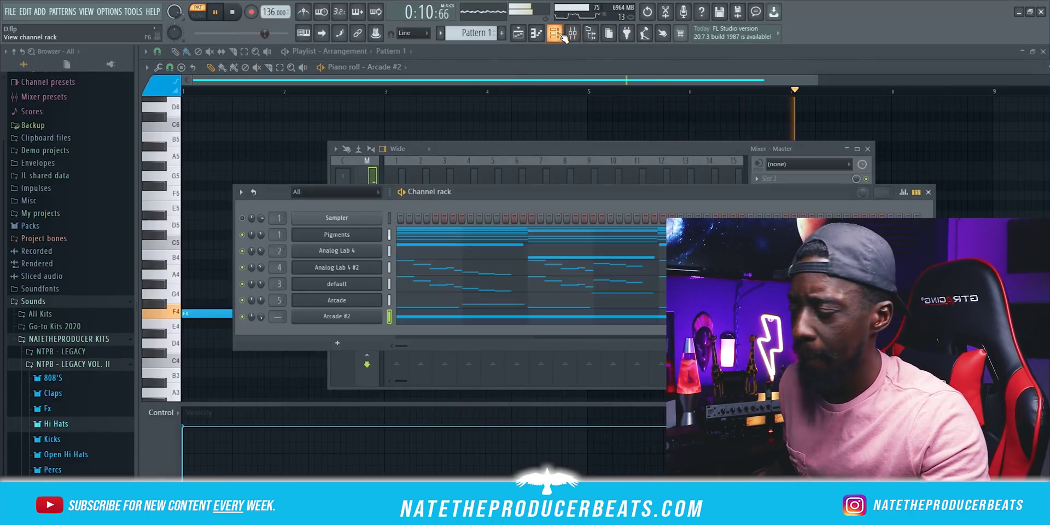
click(88, 365)
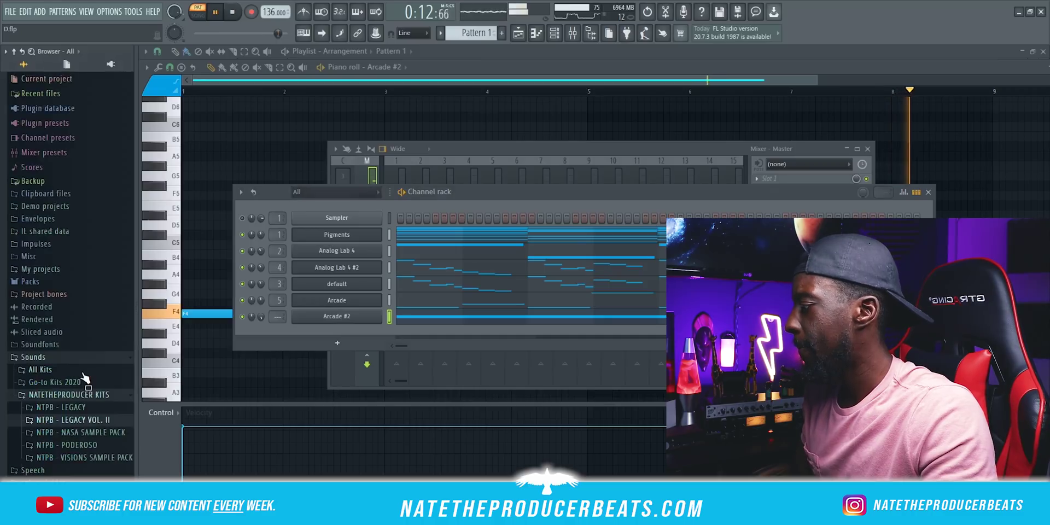
click(91, 420)
key(space)
click(82, 426)
click(101, 369)
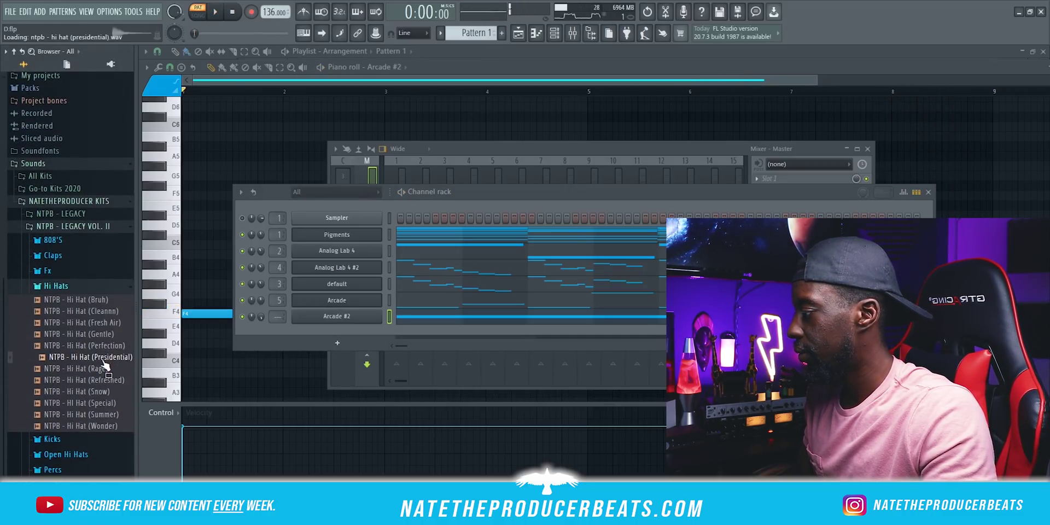
Step: Add NTPB - Hi Hat (Perfection) as a new channel, fill every second step with it, and play the pattern
right_click(106, 350)
click(175, 357)
right_click(381, 329)
click(552, 367)
key(space)
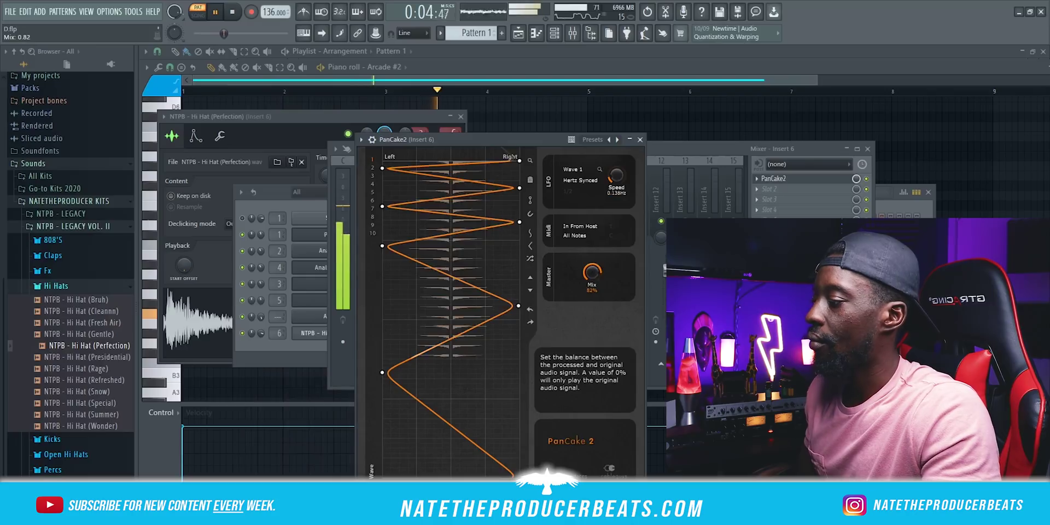
Step: Clone the NTPB - Hi Hat (Perfection) channel for the hi-hat rolls and lower the project tempo to 117 BPM
click(288, 347)
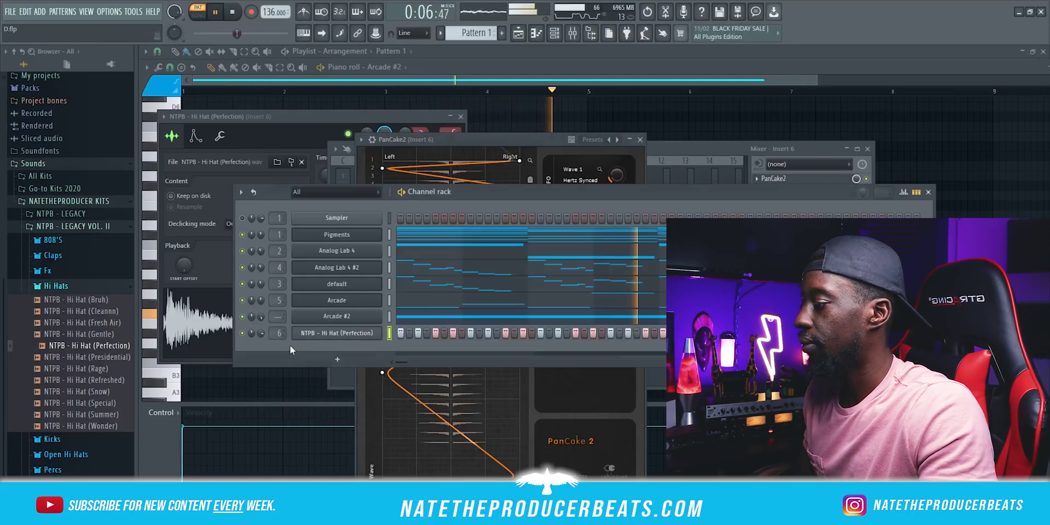
key(space)
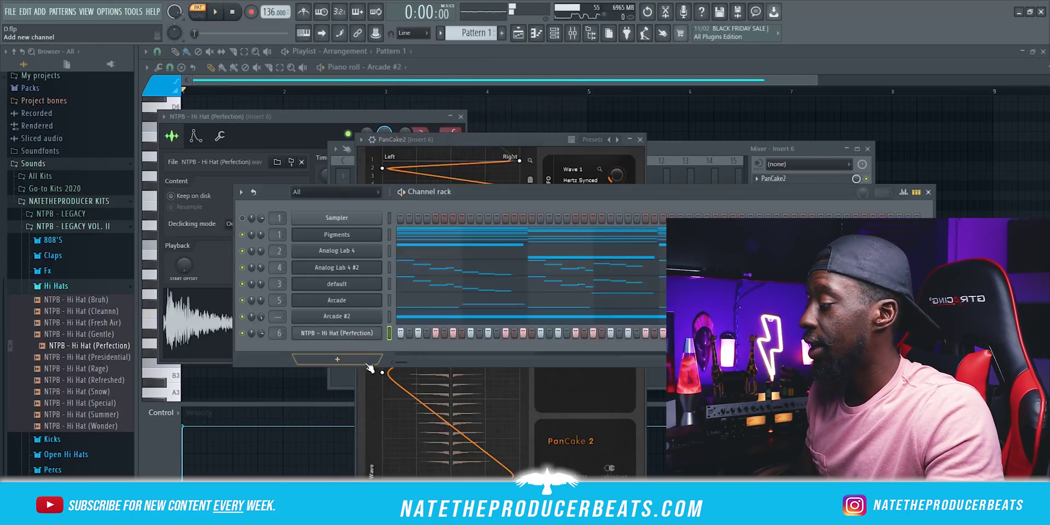
right_click(370, 338)
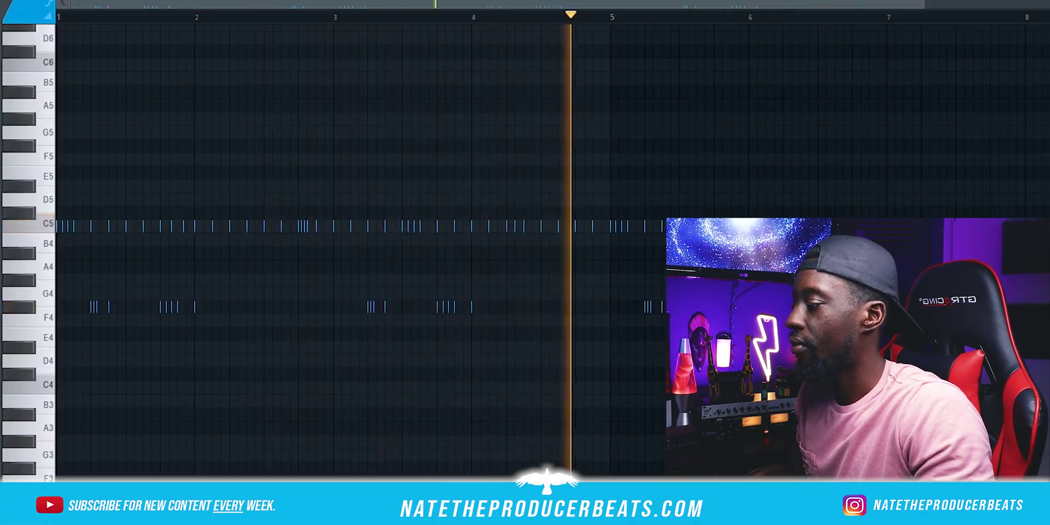
key(space)
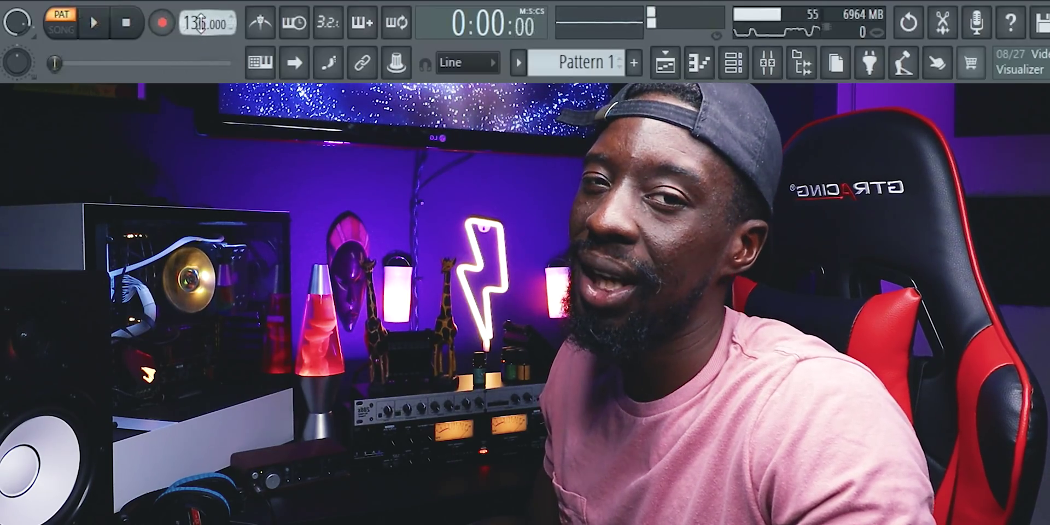
drag(207, 23, 207, 54)
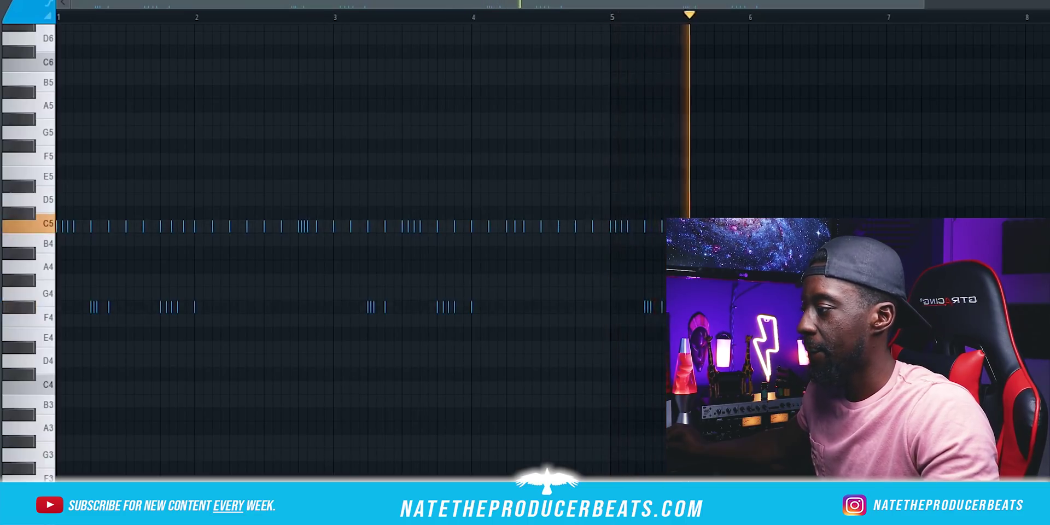
Step: Solo the Arcade #2 channel and load Neutron 3 Elements in the first effect slot of mixer insert 7
key(F6)
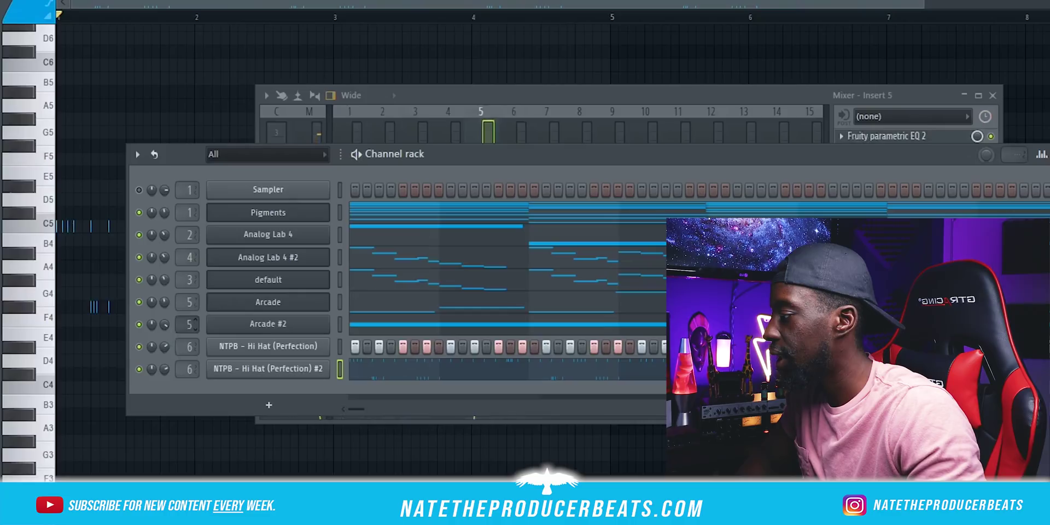
right_click(148, 328)
click(867, 99)
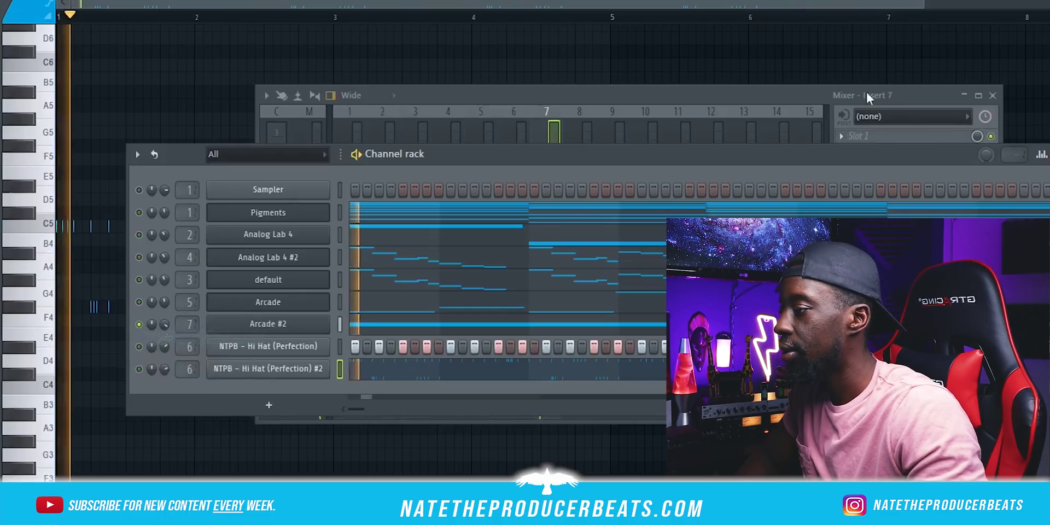
click(923, 100)
click(876, 146)
mouse_move(875, 152)
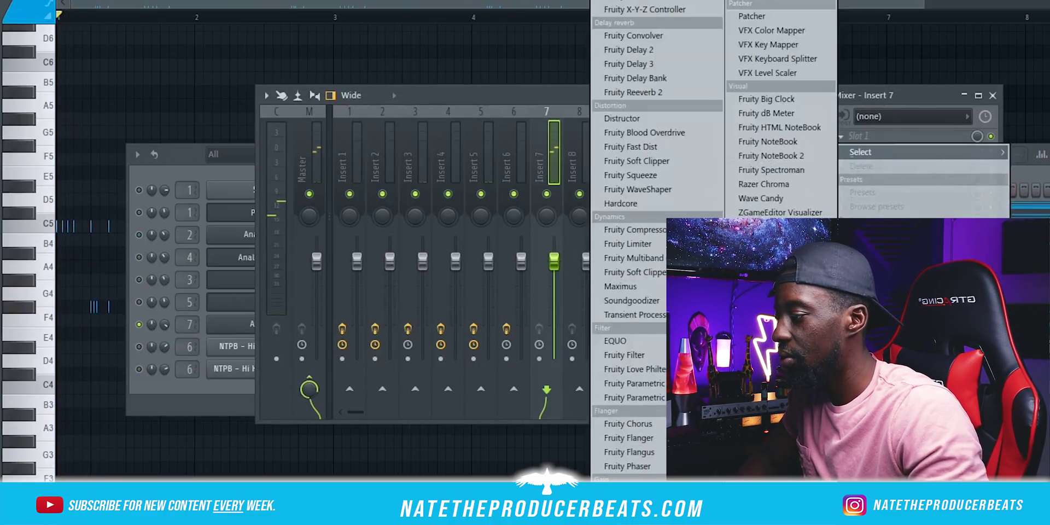
click(759, 230)
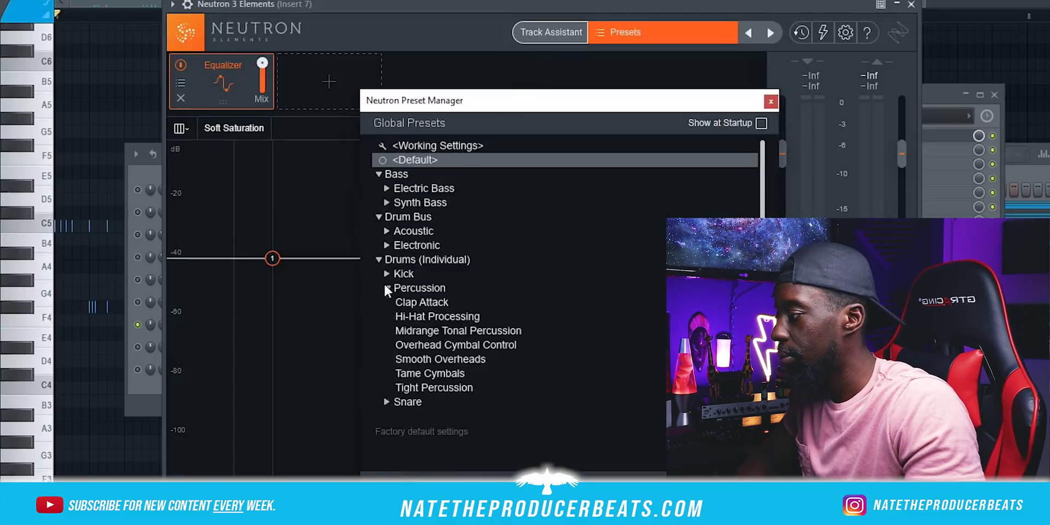
Step: Apply Neutron's Hi-Hat Processing percussion preset to the Arcade #2 track and listen to it
scroll(504, 276, down, 1)
click(439, 278)
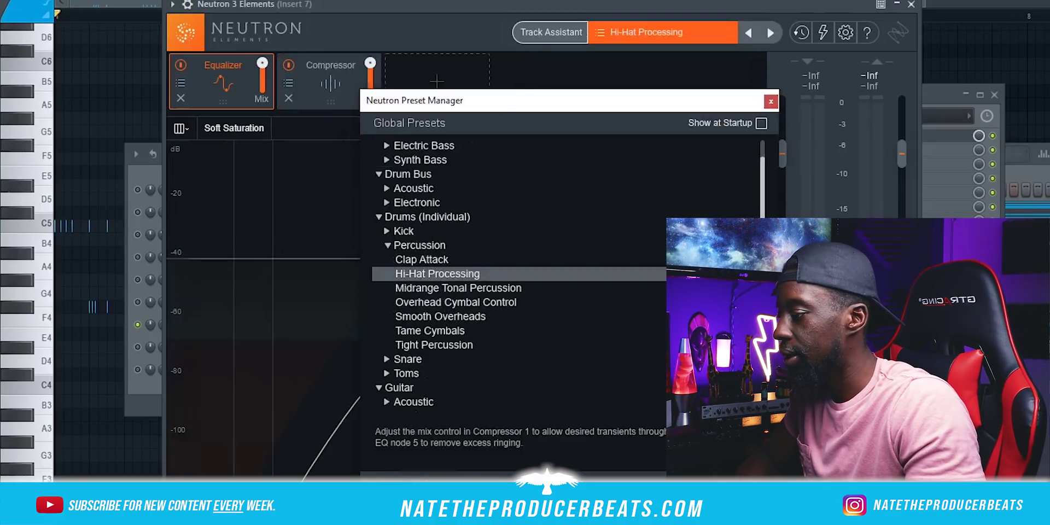
key(Escape)
key(space)
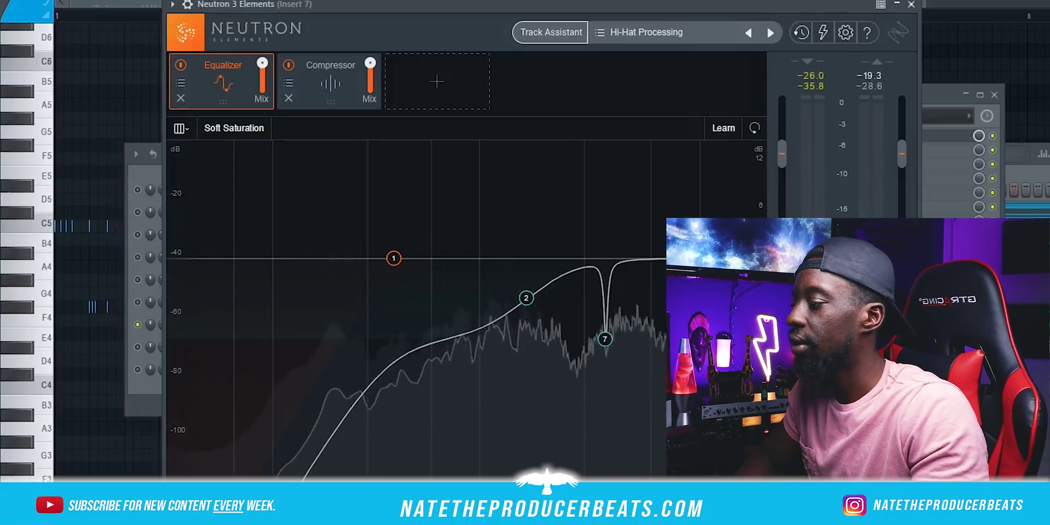
Step: Solo the Analog Lab 4 #2 channel and play it with its mixer track, insert 4, selected
click(1022, 181)
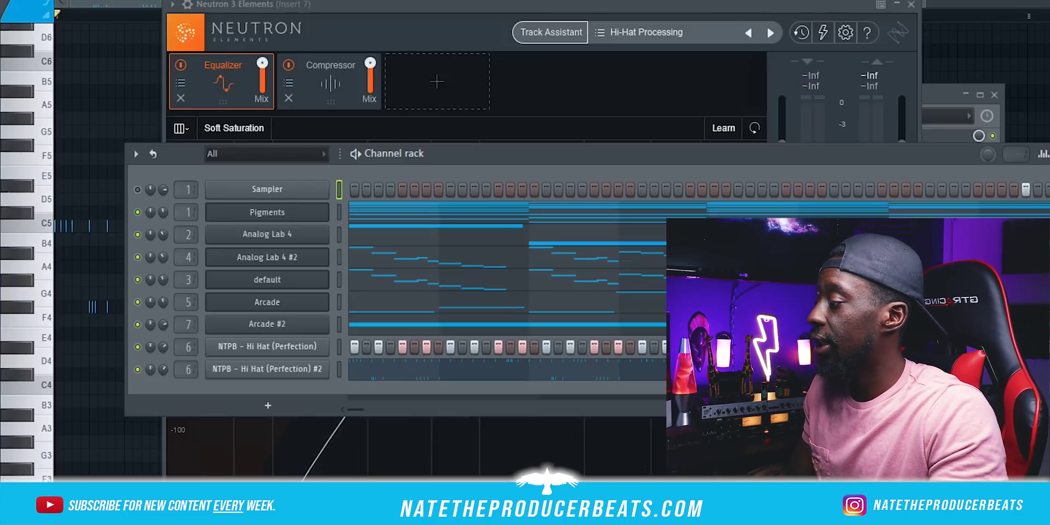
right_click(146, 257)
key(Escape)
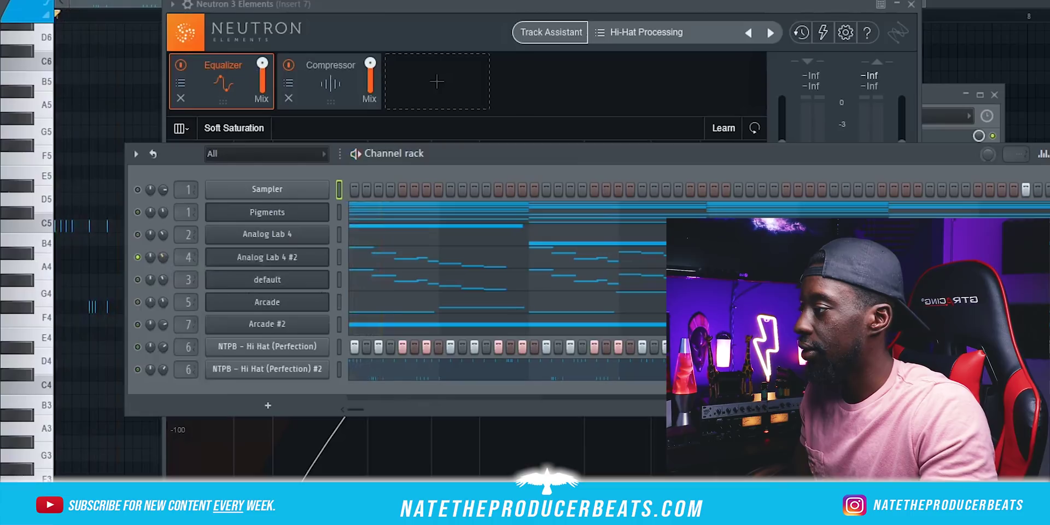
key(F9)
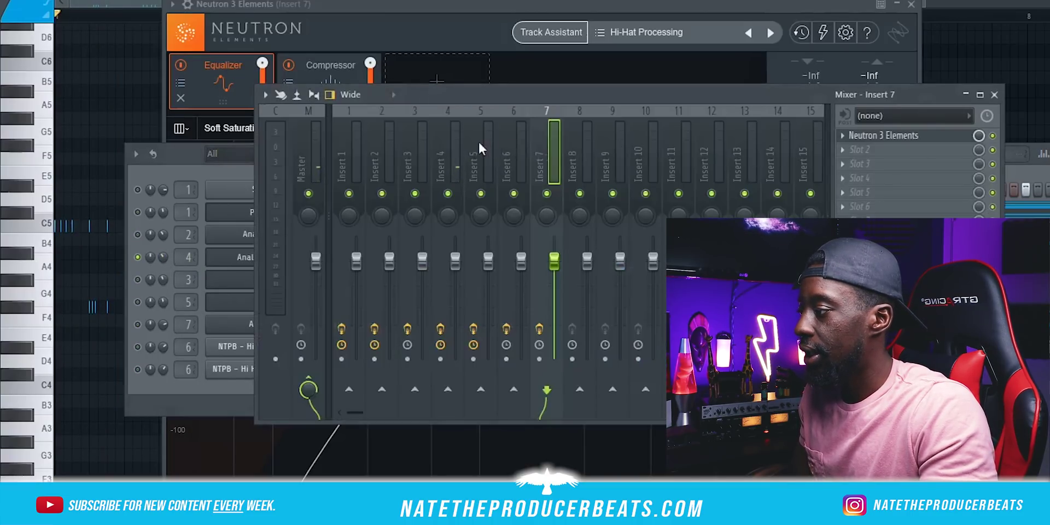
click(458, 148)
key(space)
Step: Add HalfTime to the second effect slot of mixer insert 4 and set its loop length to 1/8 T
click(869, 149)
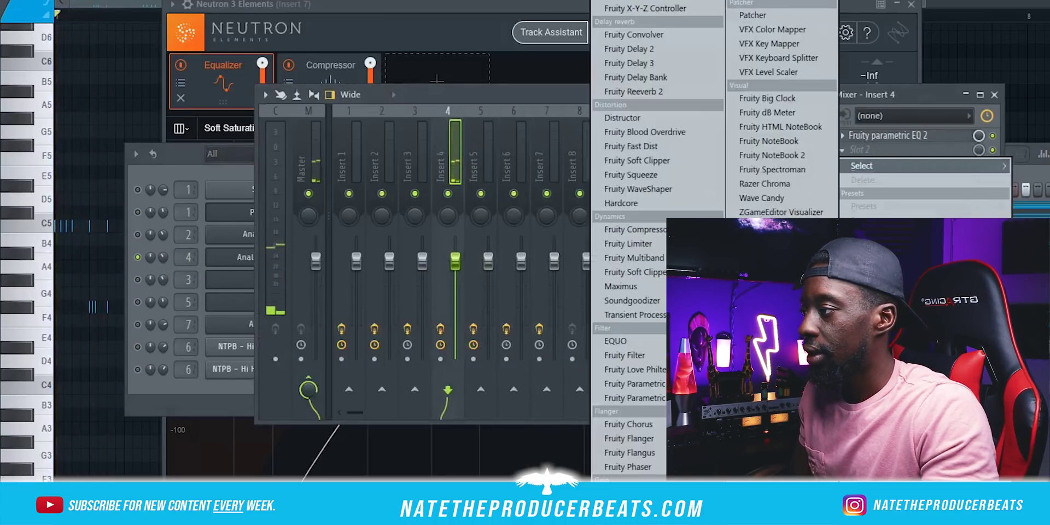
click(763, 232)
scroll(508, 241, down, 5)
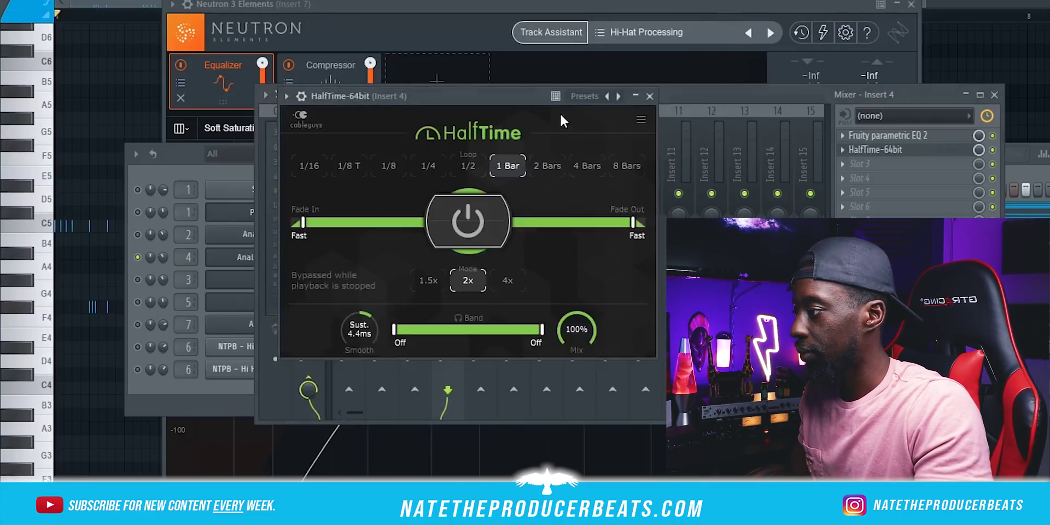
click(352, 168)
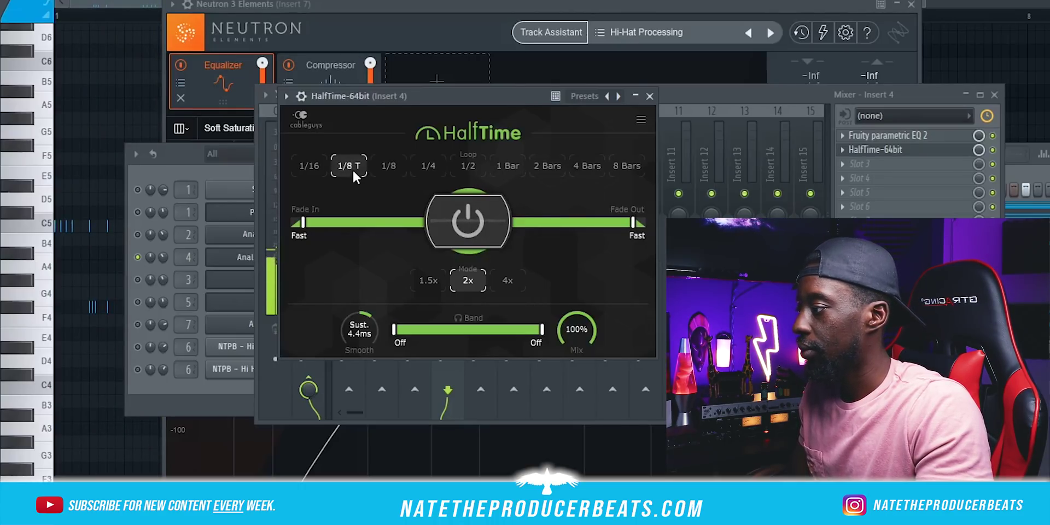
Step: Transpose the Analog Lab 4 #2 melody up one octave in the piano roll and play it
click(194, 397)
right_click(339, 256)
click(346, 256)
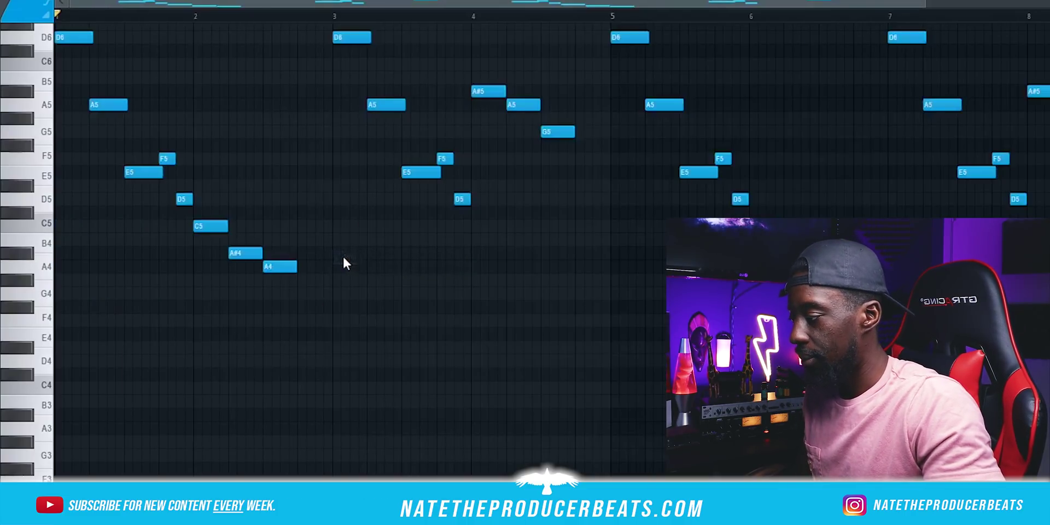
key(ctrl+Up)
key(space)
scroll(361, 240, up, 5)
Step: Unmute the default channel so that it plays alongside the Analog Lab 4 #2 melody
key(F6)
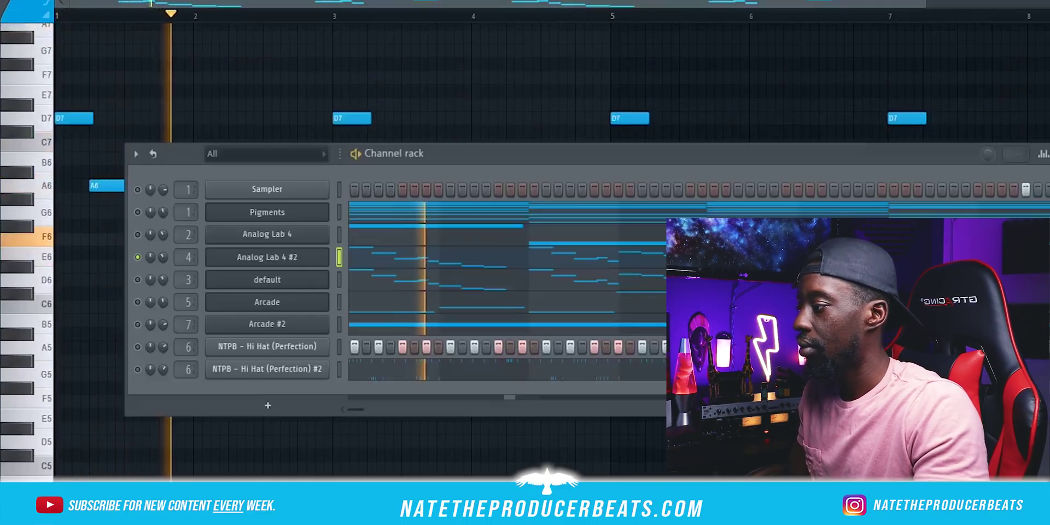
click(137, 280)
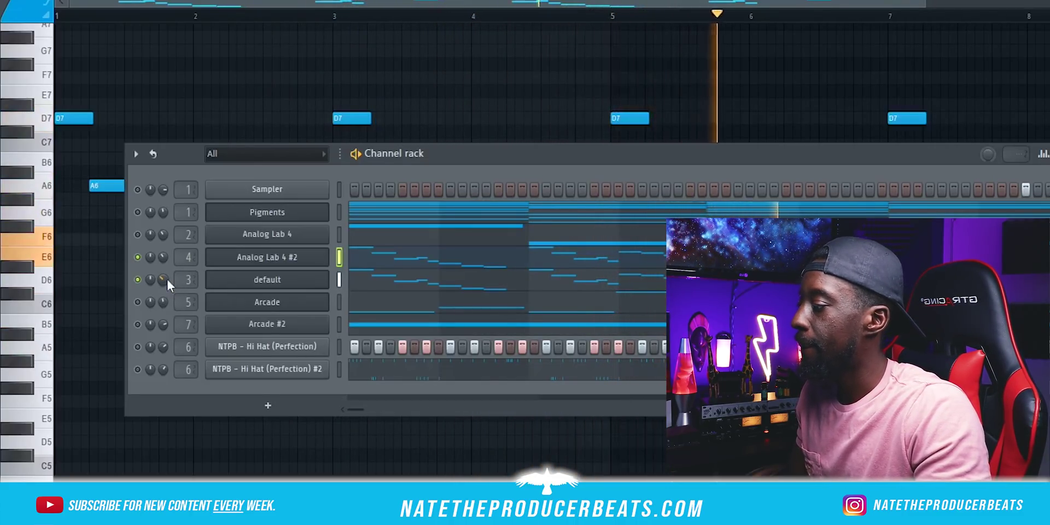
key(space)
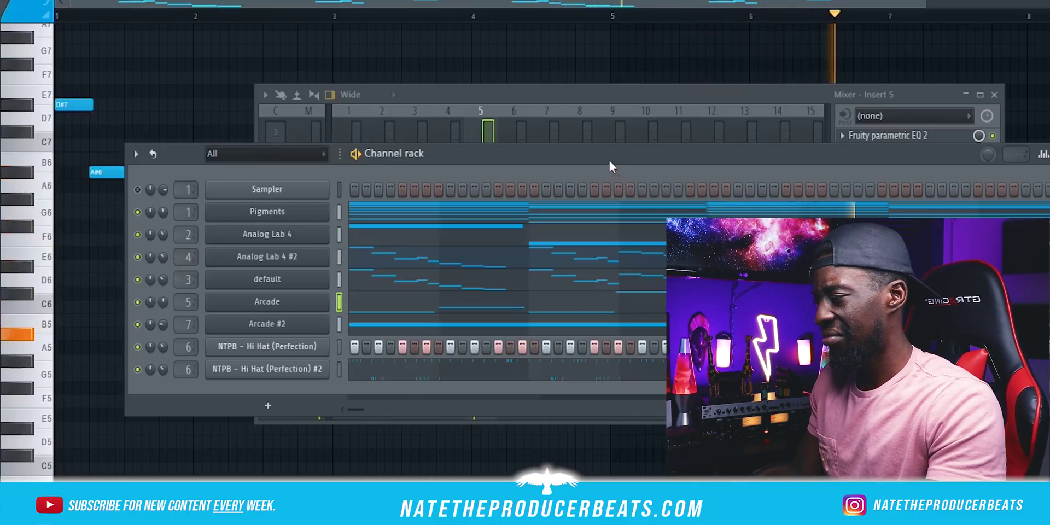
drag(609, 161, 609, 151)
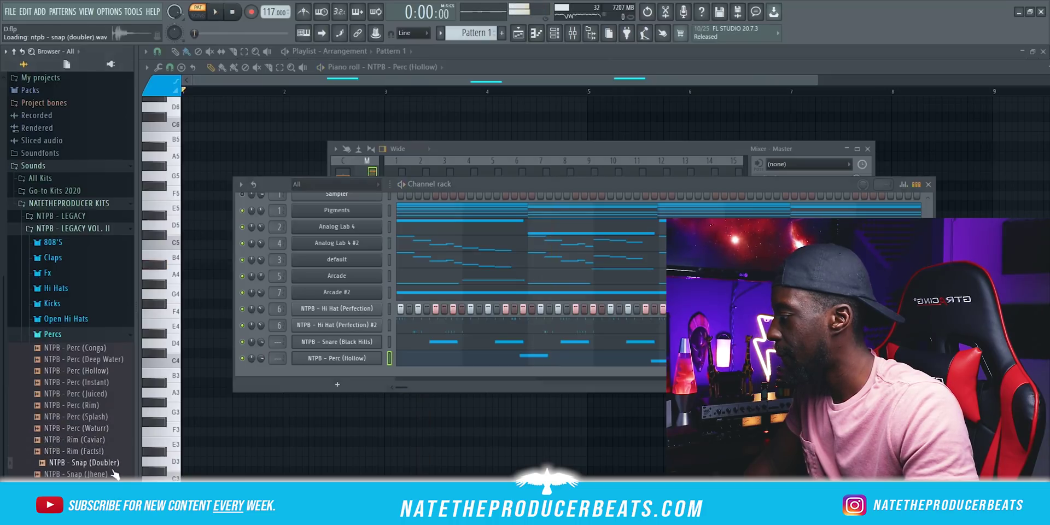
Step: Play the pattern and review the NTPB - Snare (Black Hills) notes in the piano roll
key(space)
right_click(394, 321)
click(396, 323)
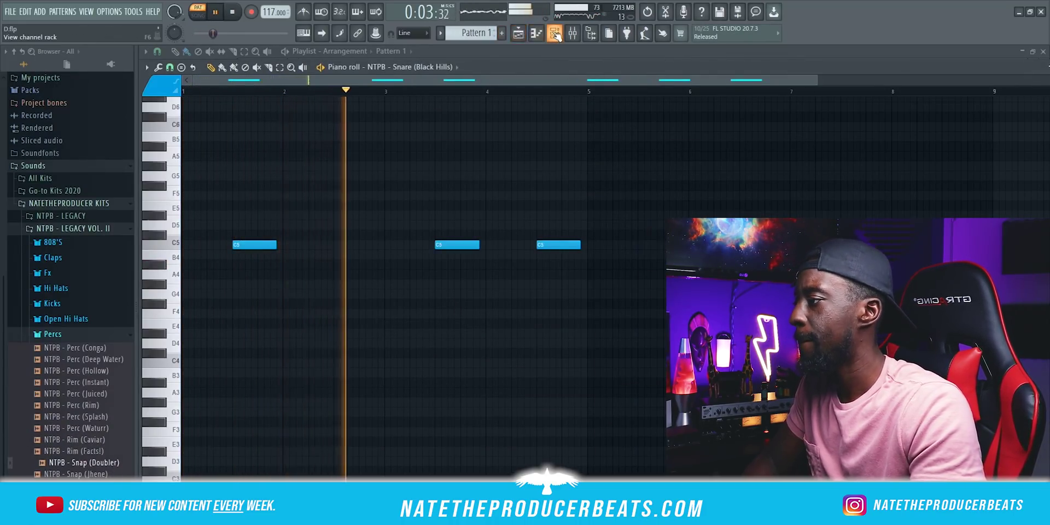
key(F6)
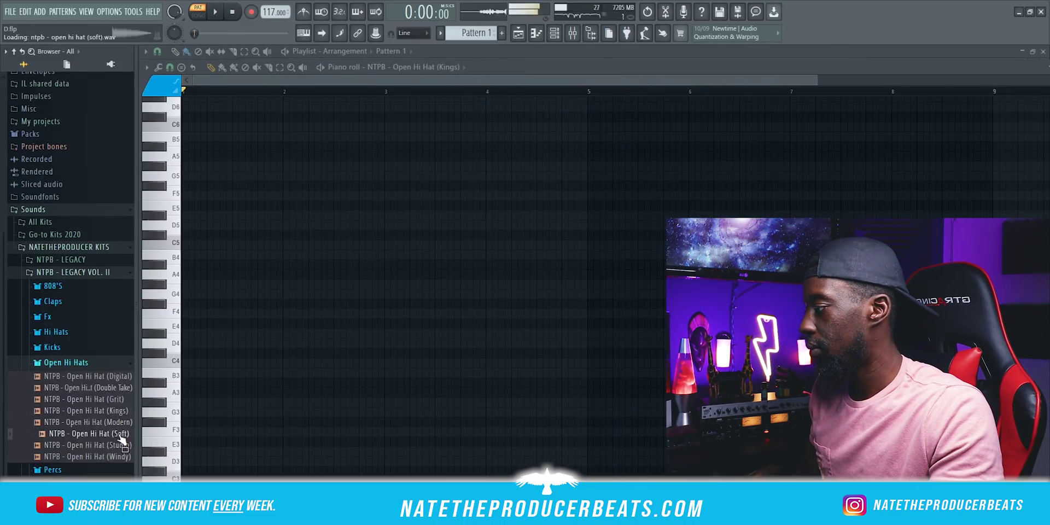
Step: Add NTPB - Open Hi Hat (Modern) as a new channel with a C5 note in each bar
right_click(122, 421)
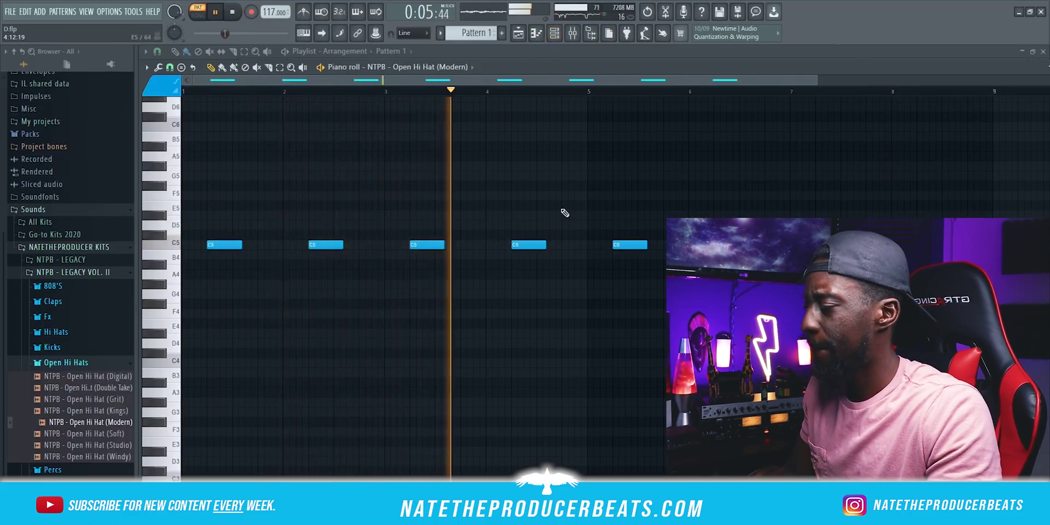
scroll(576, 238, up, 1)
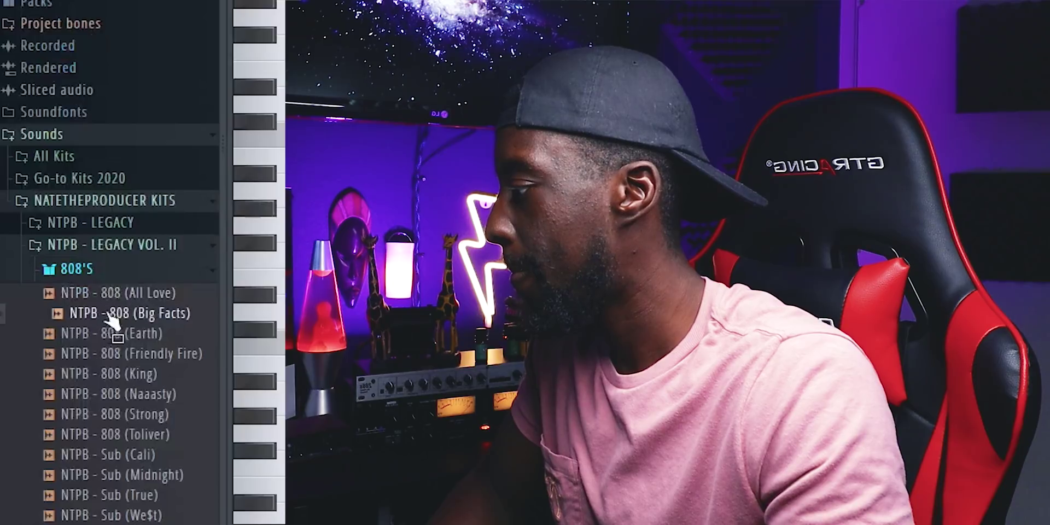
Step: Audition the 808 samples of the NTPB - LEGACY VOL. II kit and add NTPB - 808 (Friendly Fire) as a channel
drag(148, 313, 167, 517)
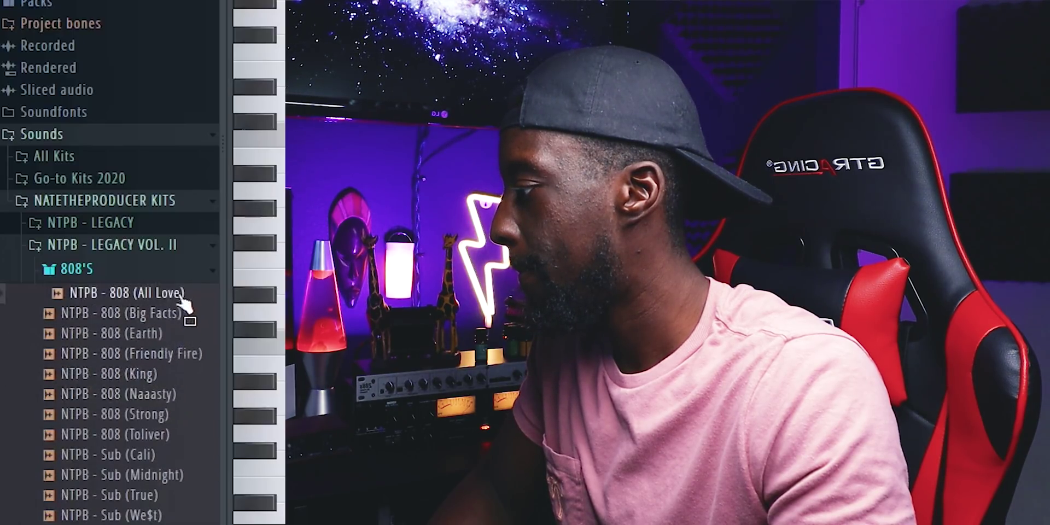
right_click(174, 320)
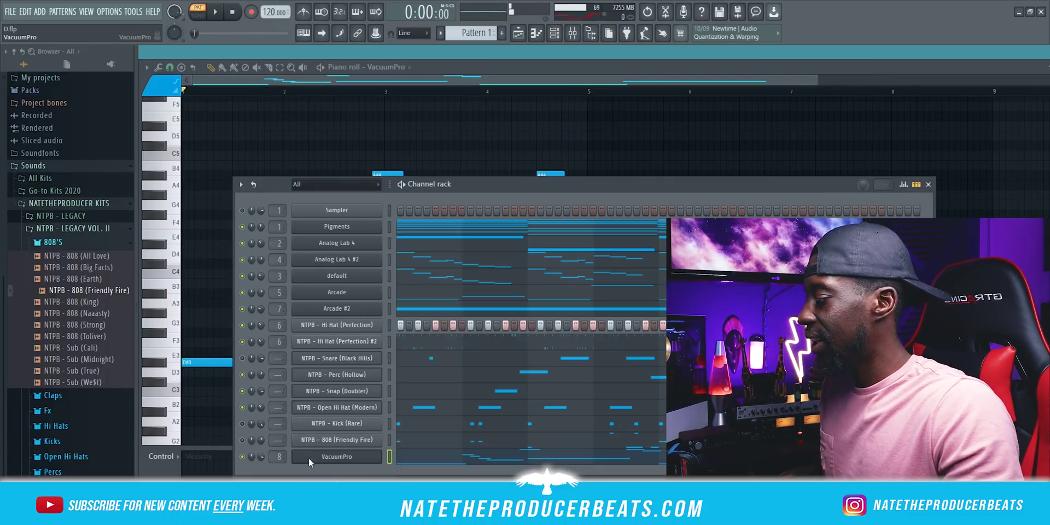
Step: Clone the VacuumPro channel and bring up the duplicate's synth window during playback
right_click(310, 460)
click(525, 492)
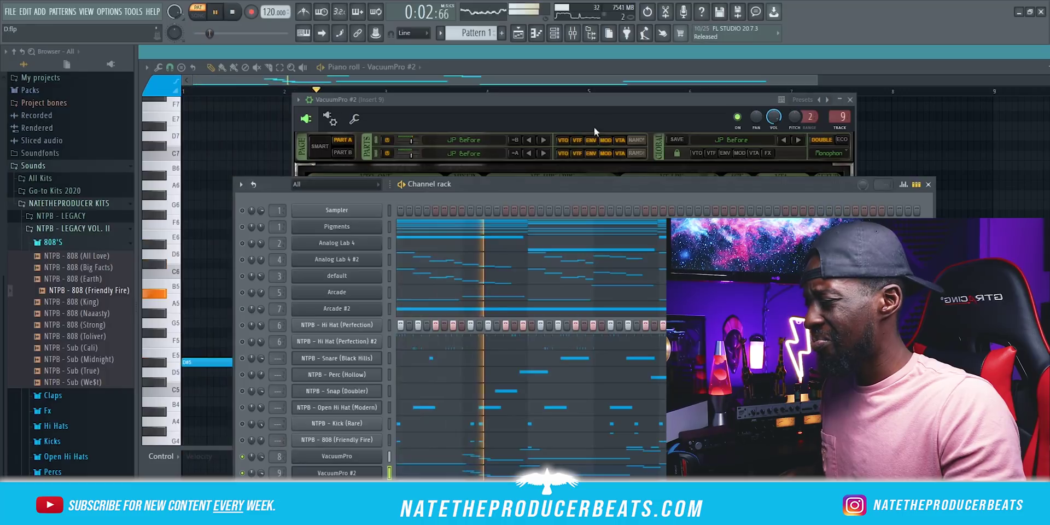
click(615, 106)
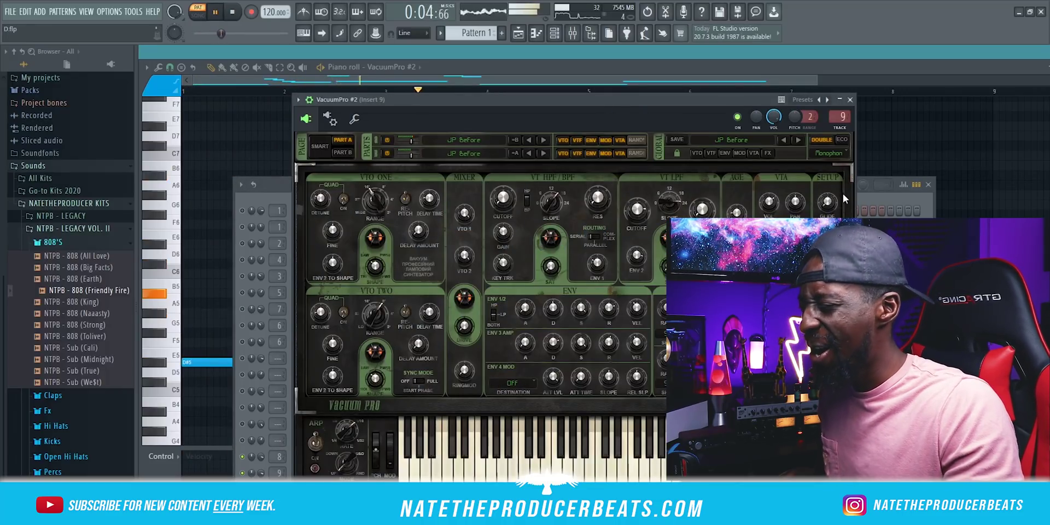
Step: Unmute the Pigments, Analog Lab 4, Analog Lab 4 #2, default and Arcade channels while the pattern plays
click(868, 195)
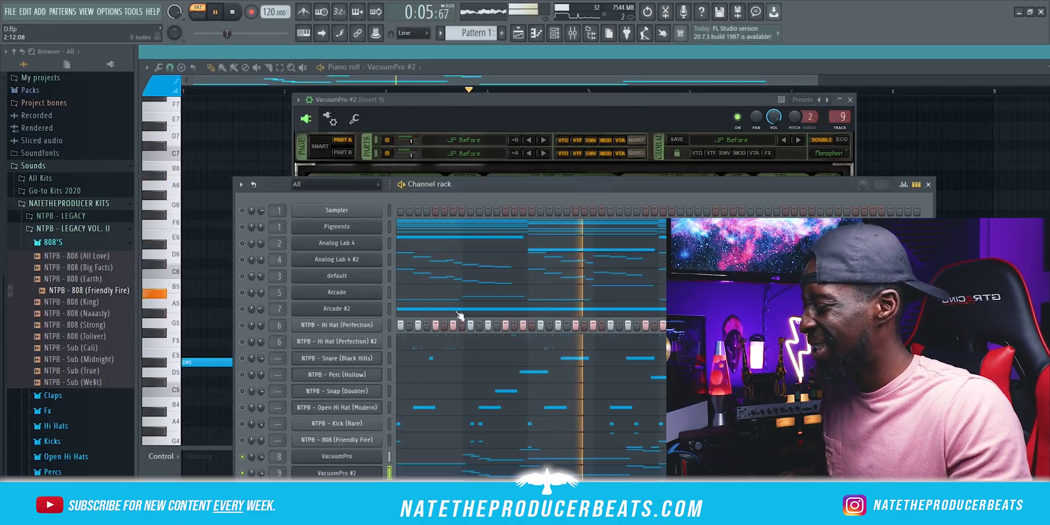
click(243, 227)
drag(246, 243, 245, 293)
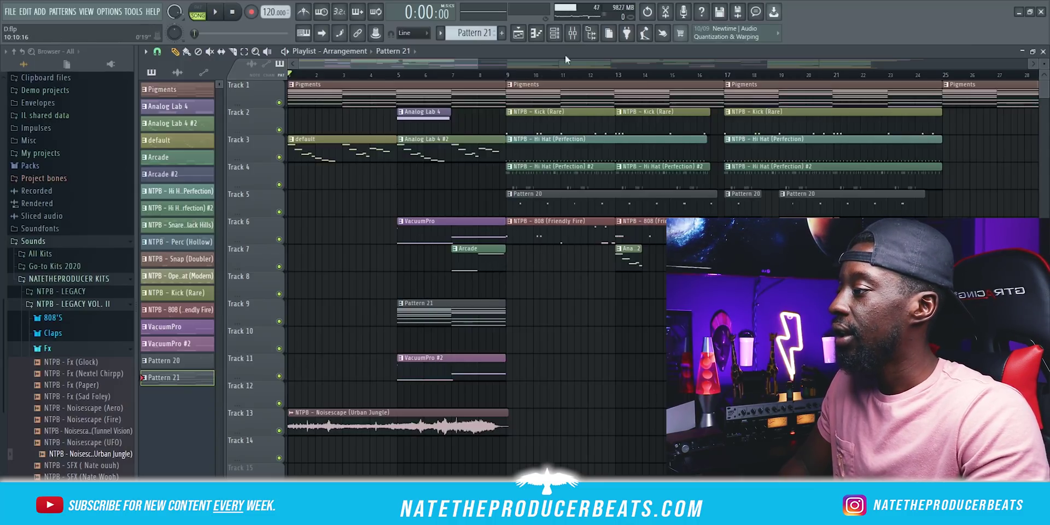
Step: Review the Pigments #2 channel and its Call Me Monday preset, and return to the playlist
click(554, 32)
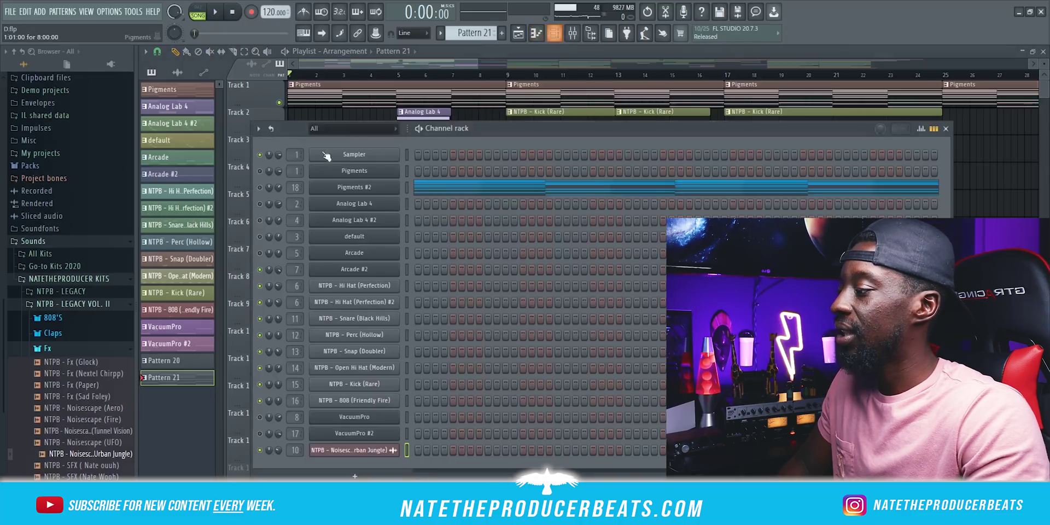
click(343, 188)
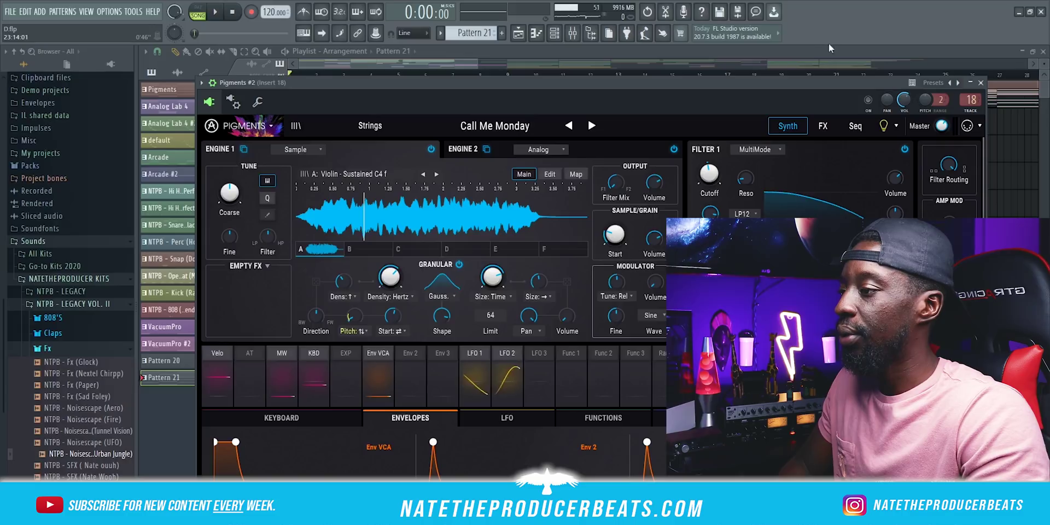
click(660, 51)
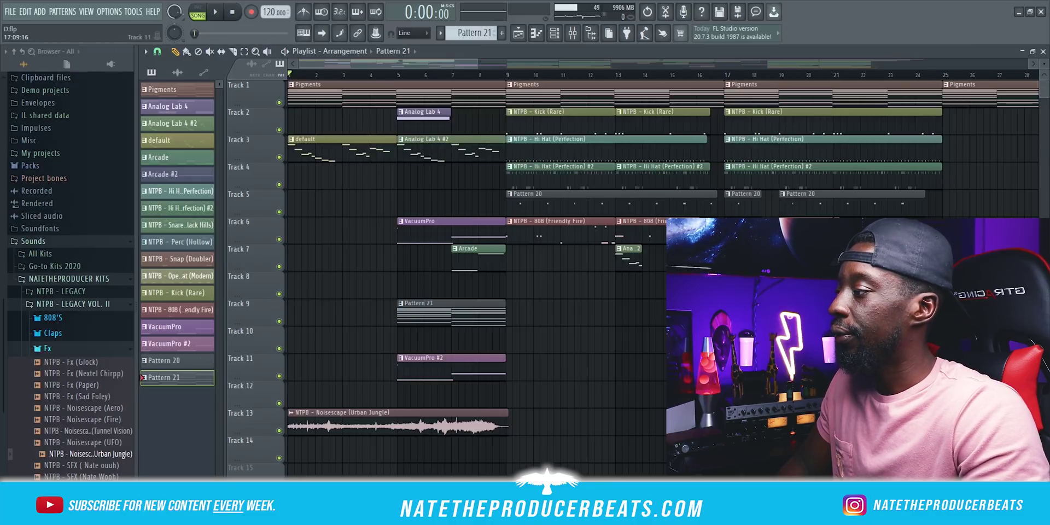
Step: Examine how the melodic and drum clips are arranged in the playlist from bar 9 to bar 25
drag(332, 62, 377, 67)
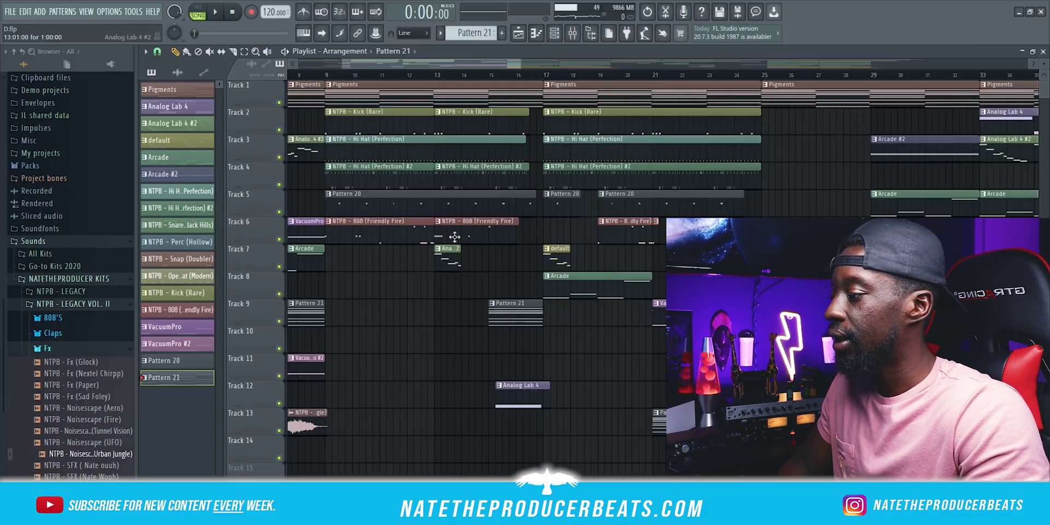
drag(438, 62, 445, 62)
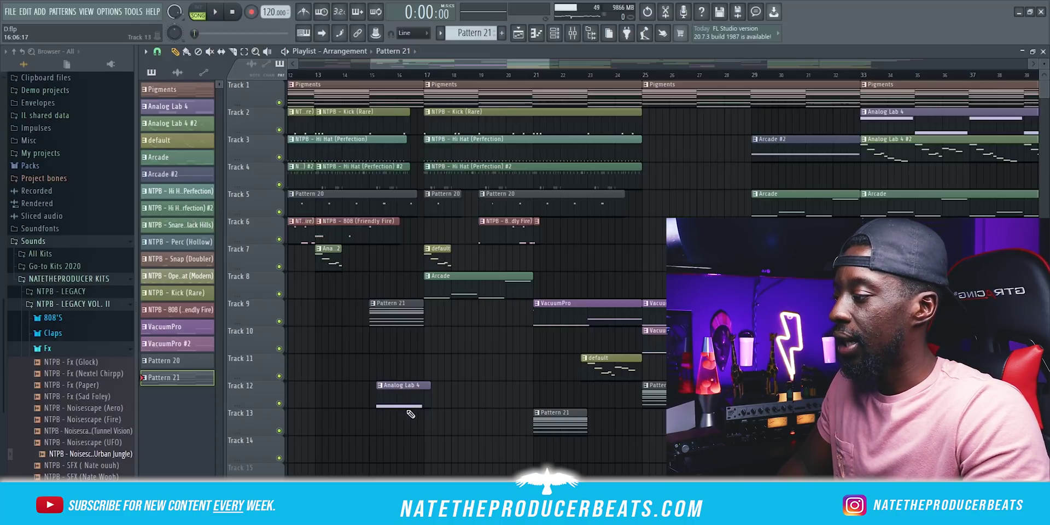
drag(415, 60, 426, 61)
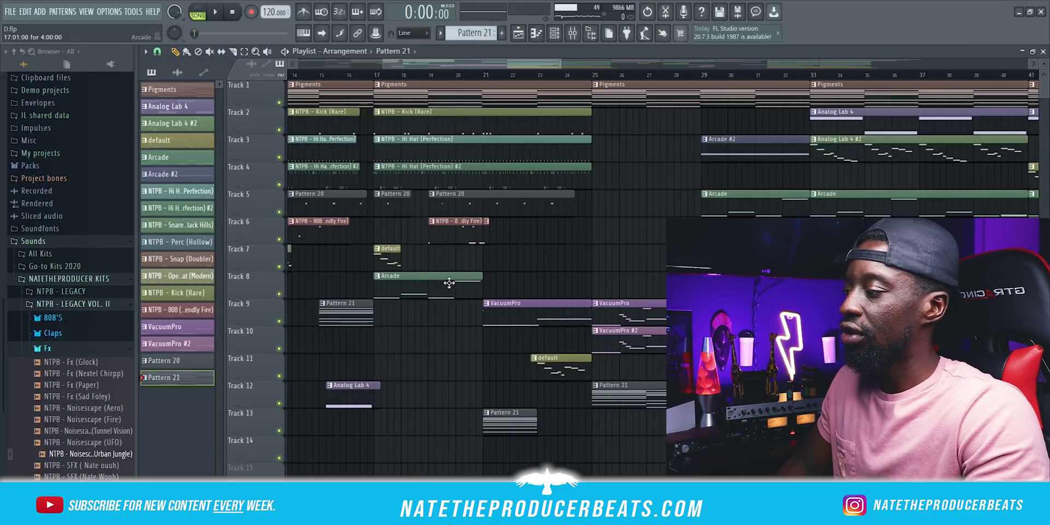
drag(431, 65, 459, 65)
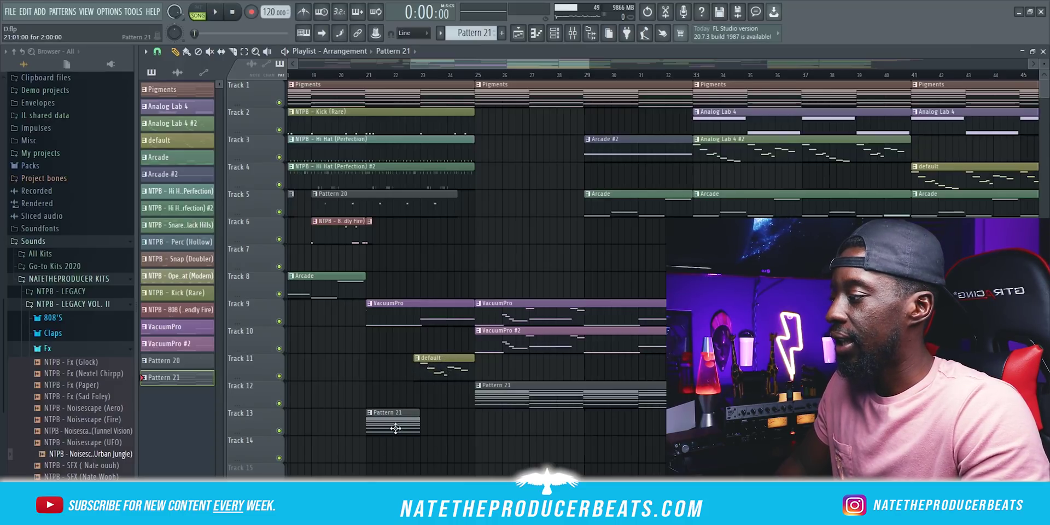
drag(445, 62, 487, 71)
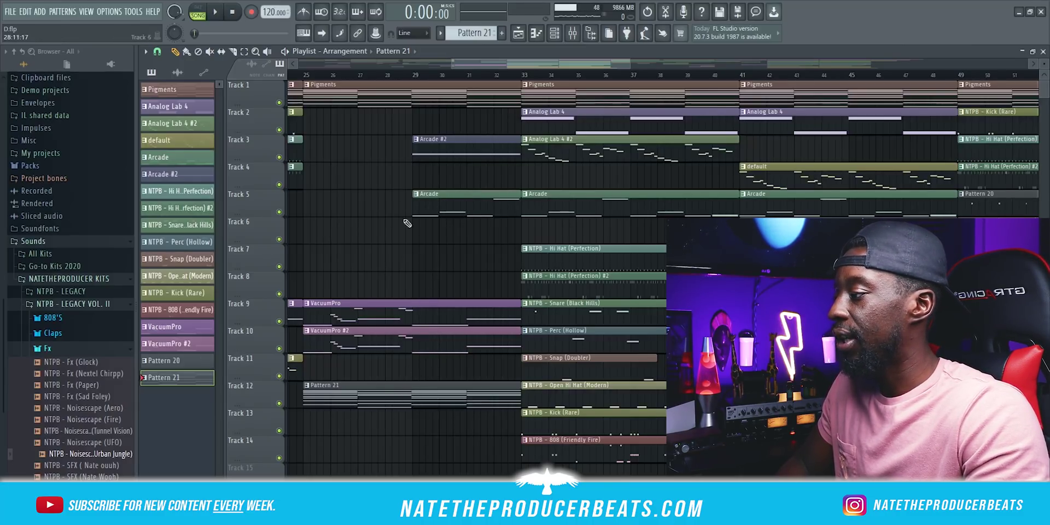
Step: Examine the instrument and drum clips on all 14 tracks of the section from bar 25 to bar 49
scroll(484, 242, down, 2)
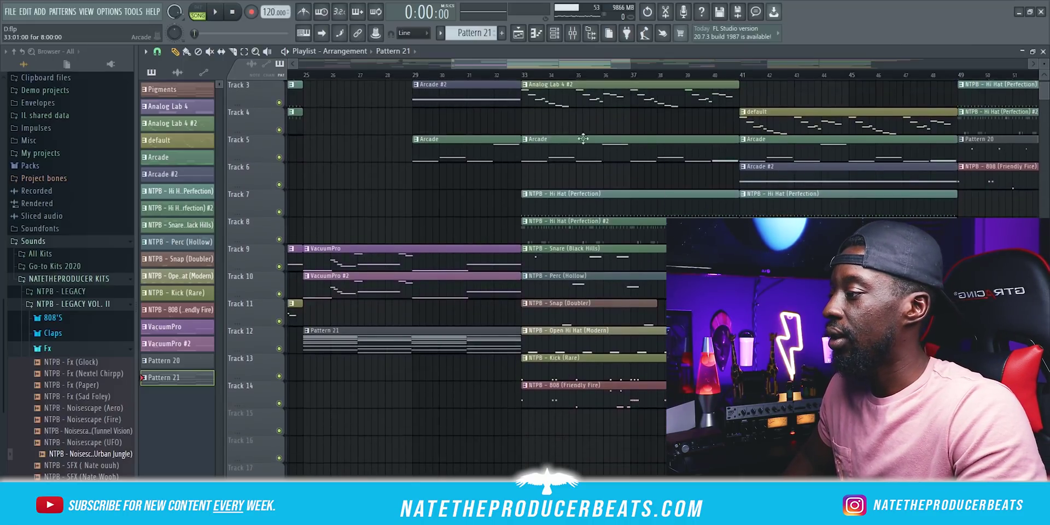
scroll(563, 140, down, 2)
drag(476, 64, 513, 110)
drag(471, 62, 498, 66)
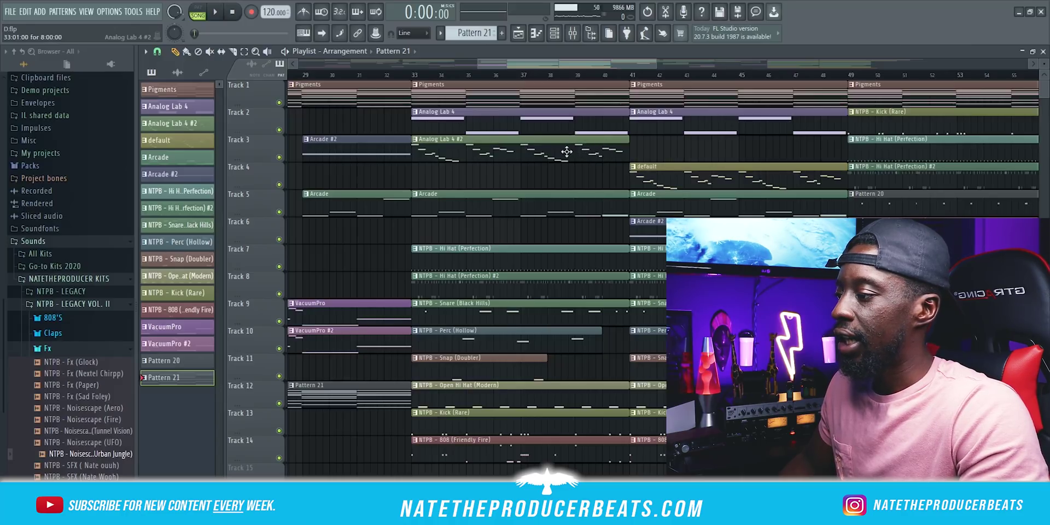
scroll(546, 164, down, 1)
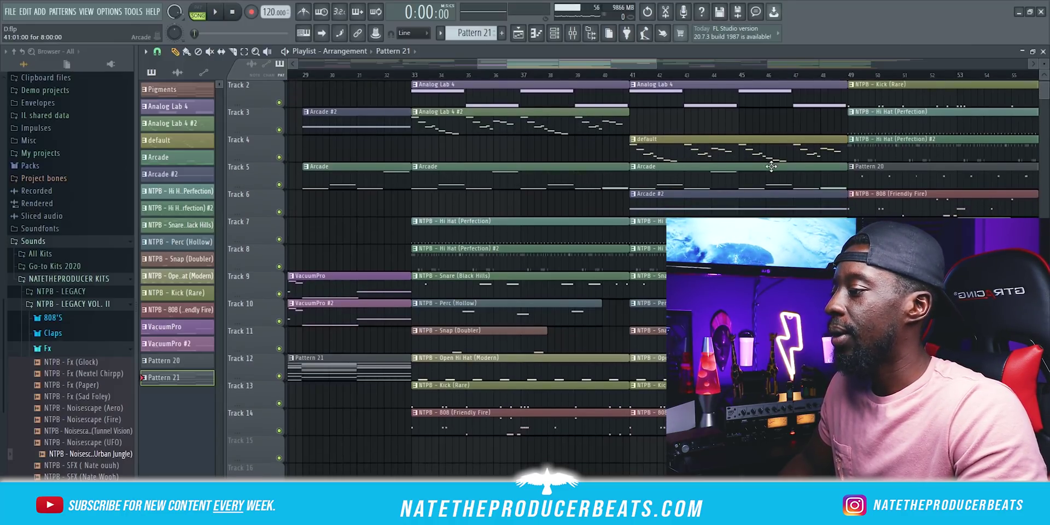
scroll(766, 170, down, 1)
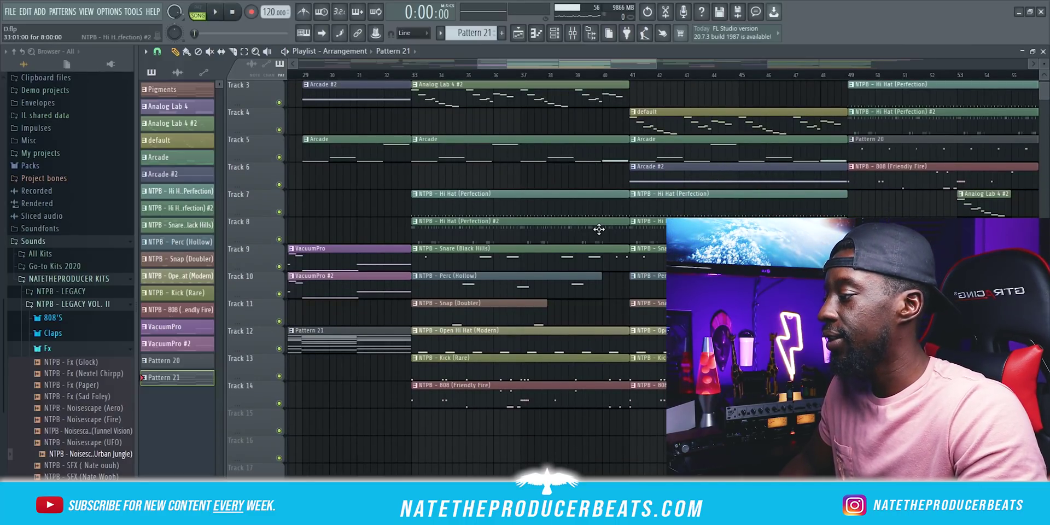
scroll(599, 229, down, 1)
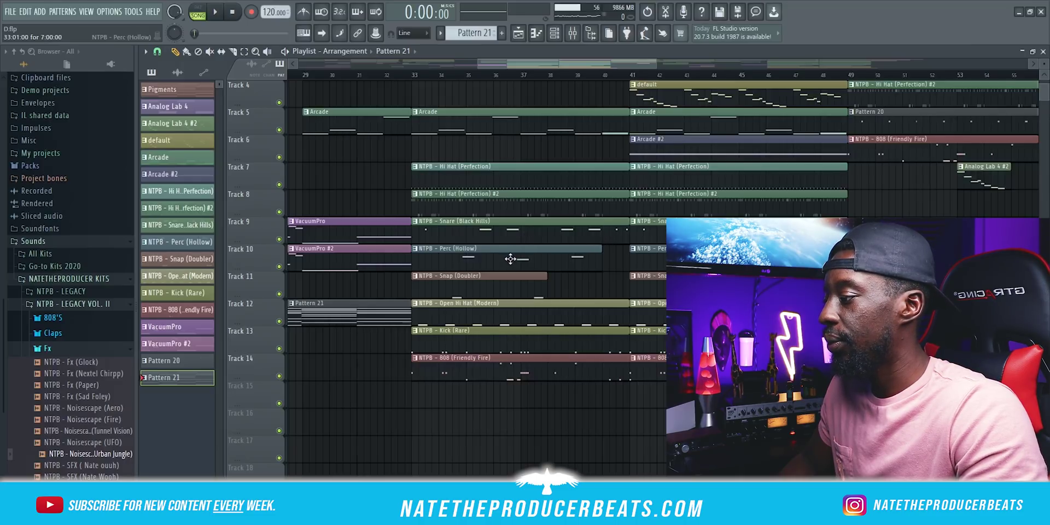
scroll(513, 259, down, 1)
scroll(532, 254, down, 2)
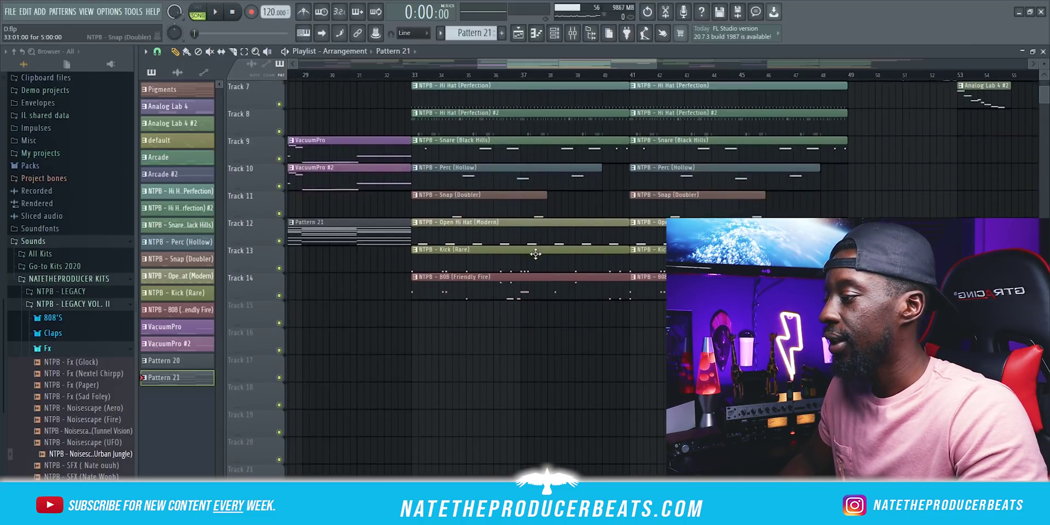
scroll(631, 228, down, 1)
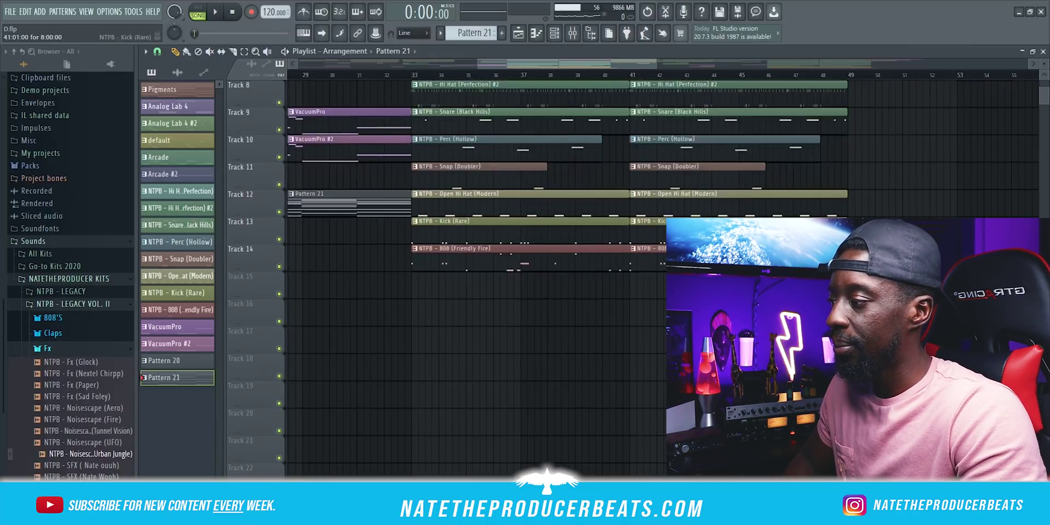
Step: Review the whole arrangement in an overview and examine its closing section from bar 49 to the end
scroll(630, 228, up, 4)
scroll(632, 275, down, 5)
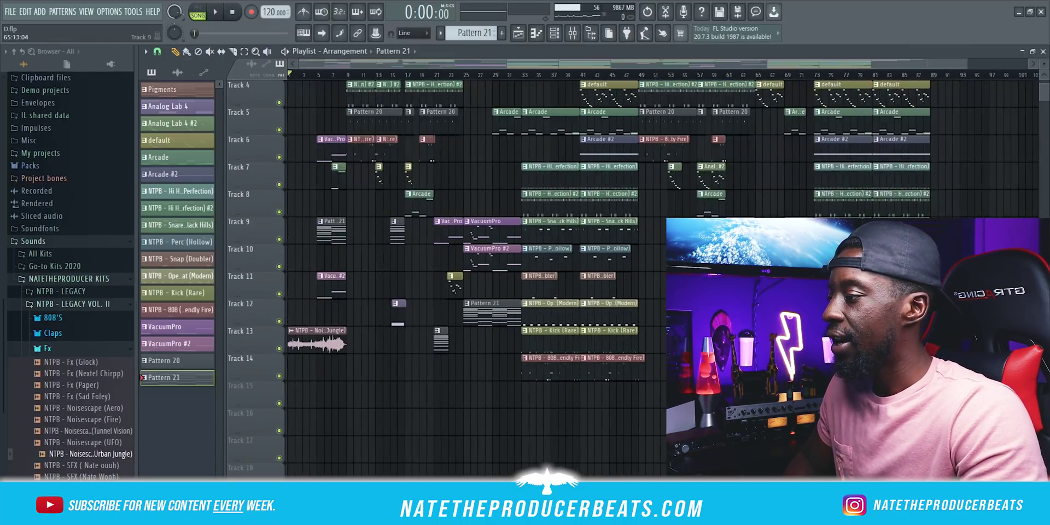
scroll(632, 274, up, 3)
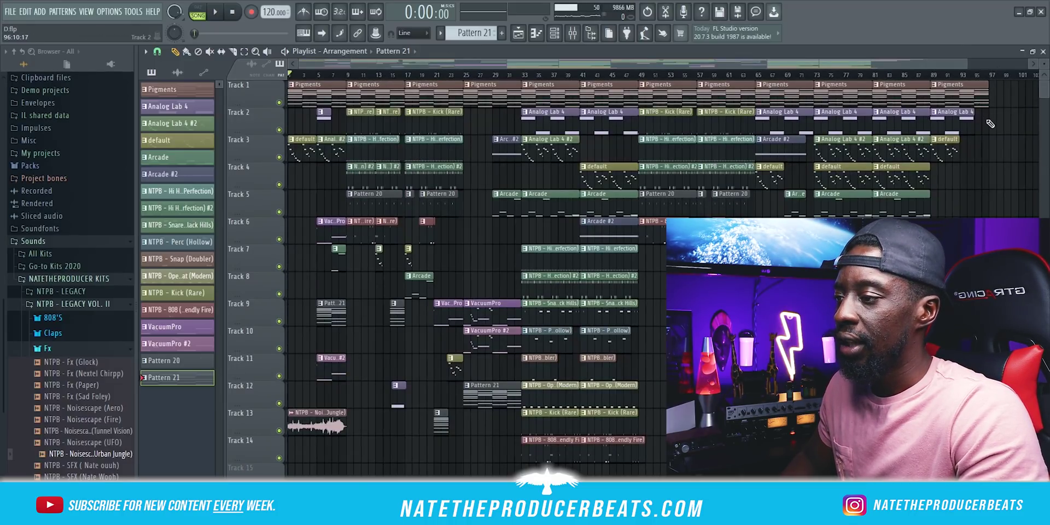
scroll(814, 64, up, 3)
drag(815, 64, 840, 63)
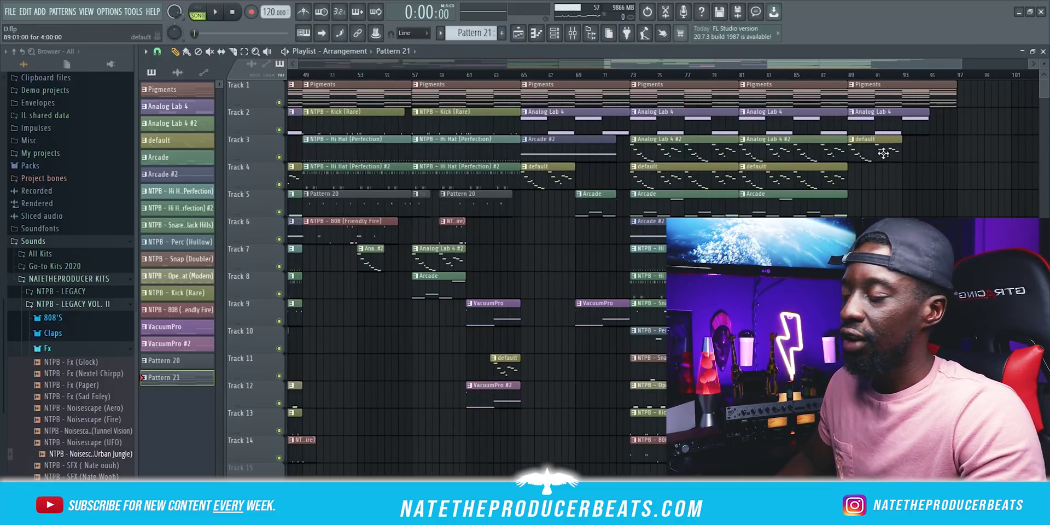
Step: Inspect the Ozone 8 maximizer settings and the Youlean Loudness Meter 2 on the Master mixer track, and return to the playlist
click(591, 34)
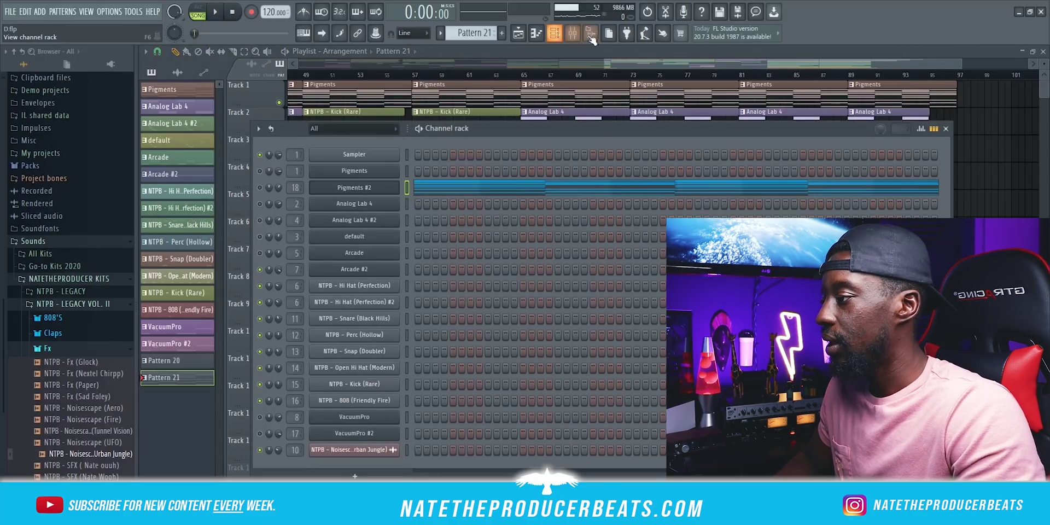
click(572, 33)
drag(634, 149, 560, 160)
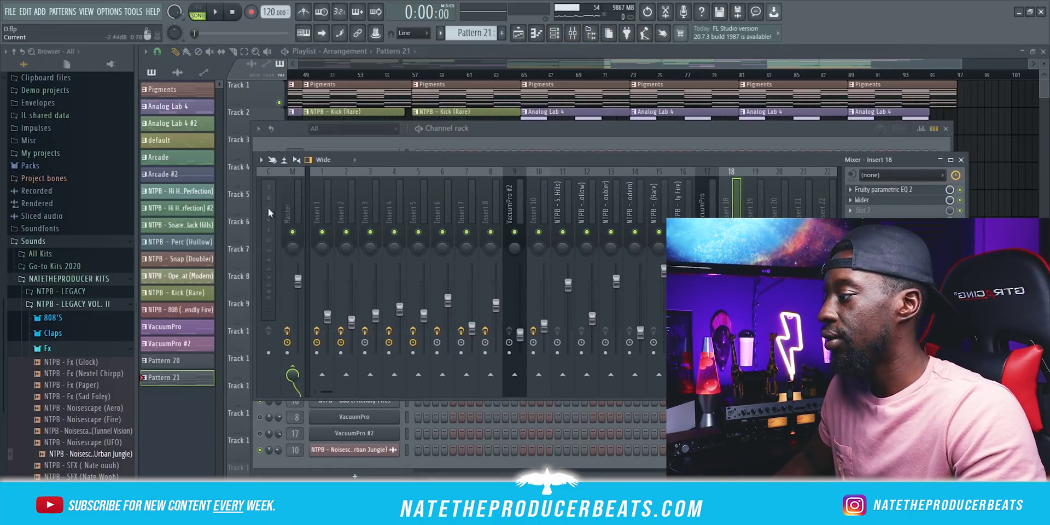
click(290, 210)
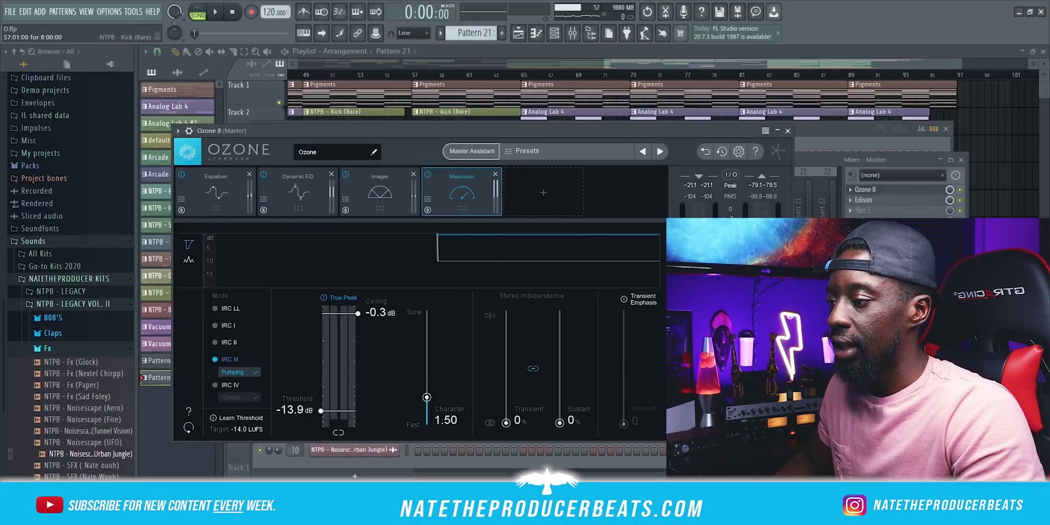
click(869, 284)
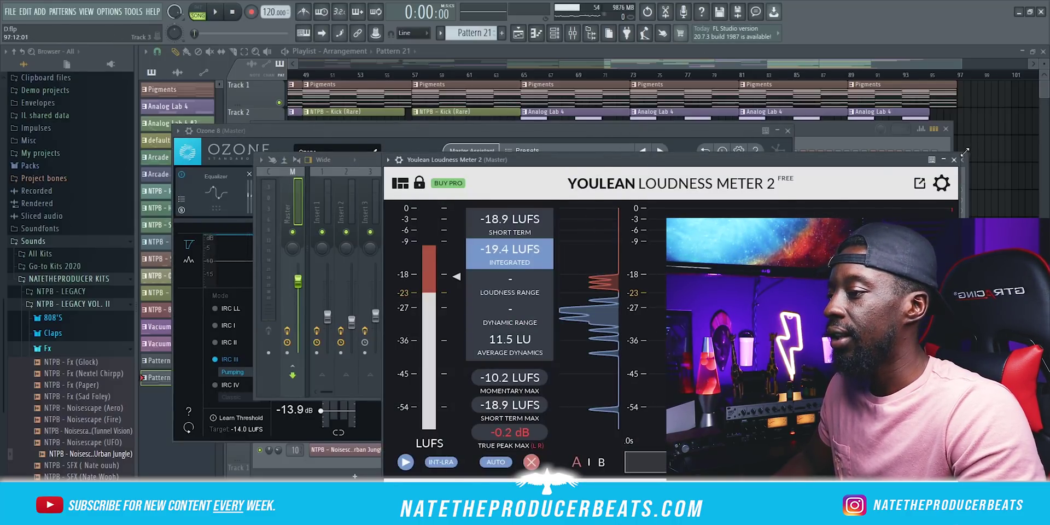
click(954, 161)
click(432, 50)
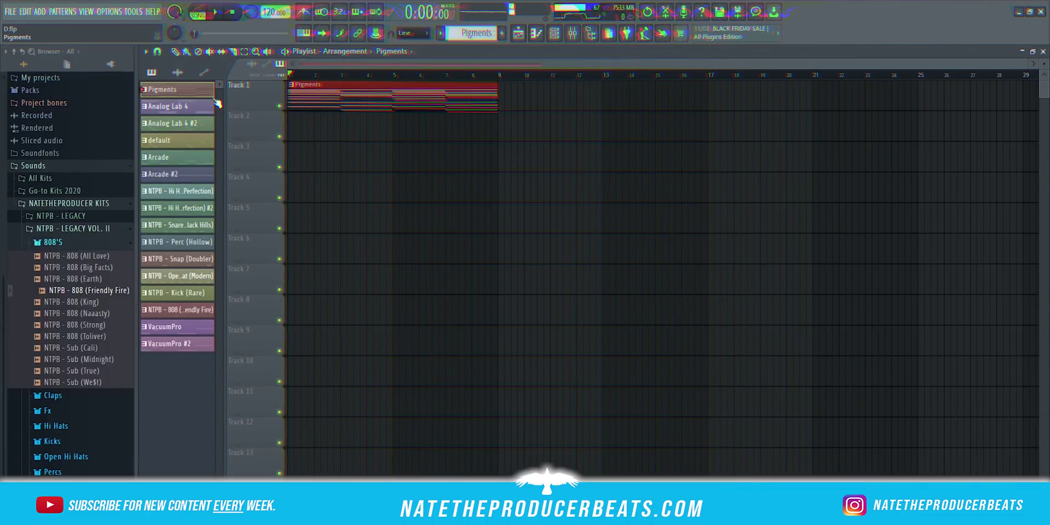
Step: Place the Pigments, NTPB - Kick (Rare) and NTPB - Hi Hat (Perfection) patterns at bar 9 on Tracks 1 to 3
key(space)
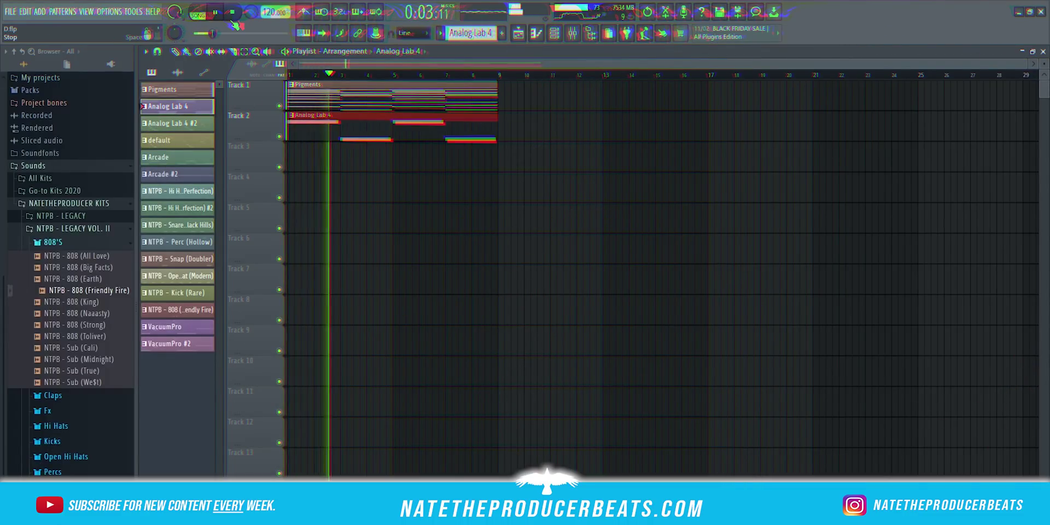
key(space)
click(525, 94)
click(525, 124)
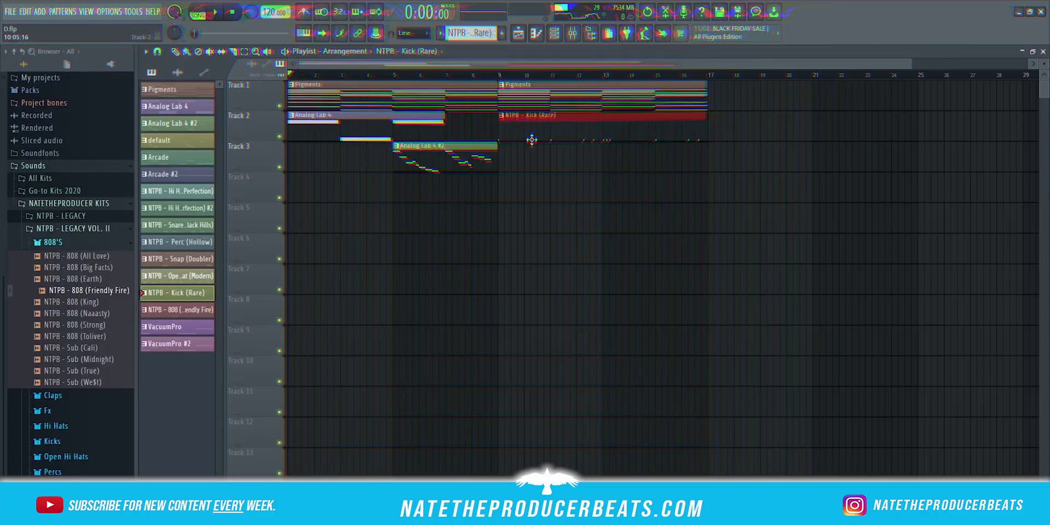
click(525, 155)
key(space)
Step: Place NTPB - Hi Hat (Perfection) #2 on Track 4 and NTPB - Snare (Black Hills) on Track 5 at bar 9, checking playback from there
click(503, 181)
click(178, 224)
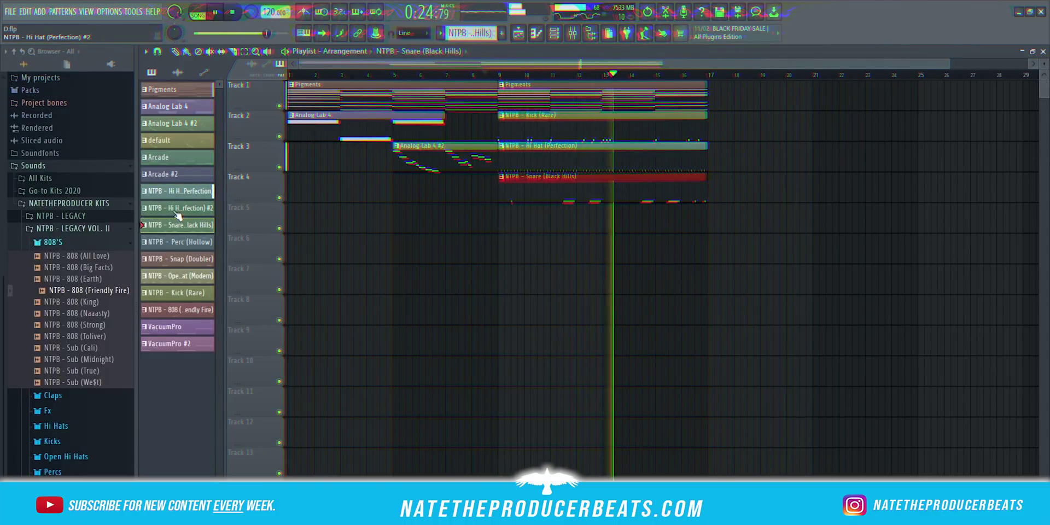
click(499, 75)
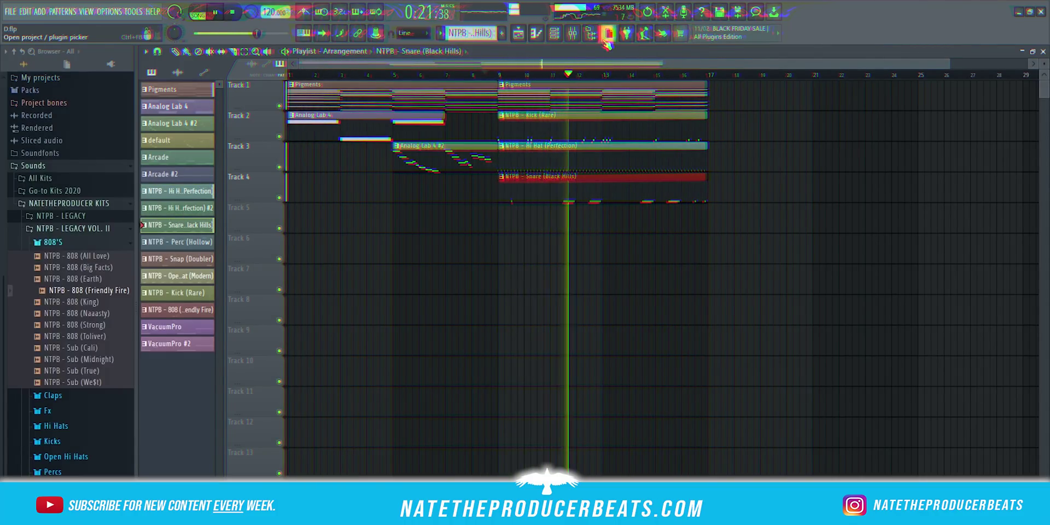
drag(177, 207, 526, 193)
click(177, 241)
drag(177, 225, 526, 221)
Step: Create a new pattern with one snare hit per bar and use it on Track 5 from bar 9 instead of the snare clip
key(space)
key(space)
key(F6)
right_click(352, 359)
click(505, 371)
key(F4)
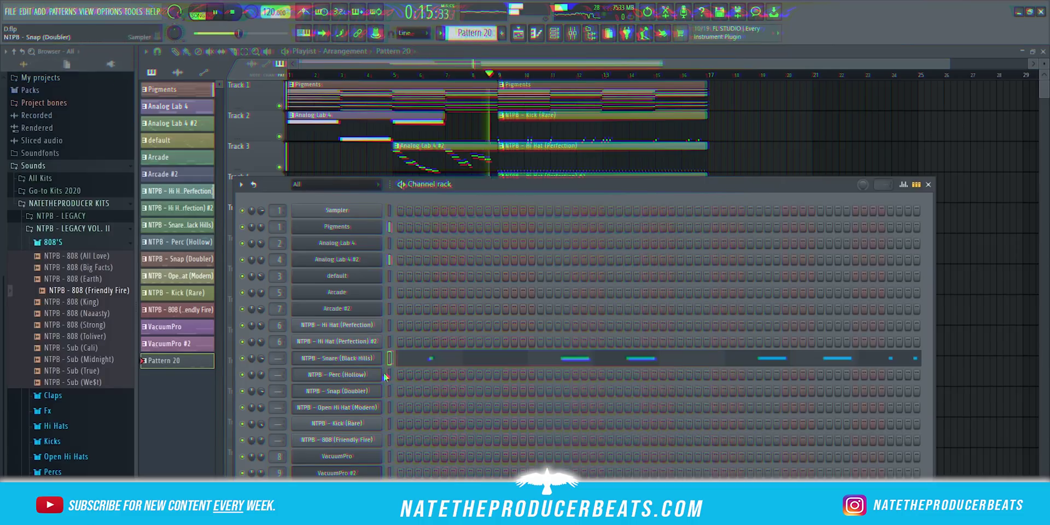
click(434, 359)
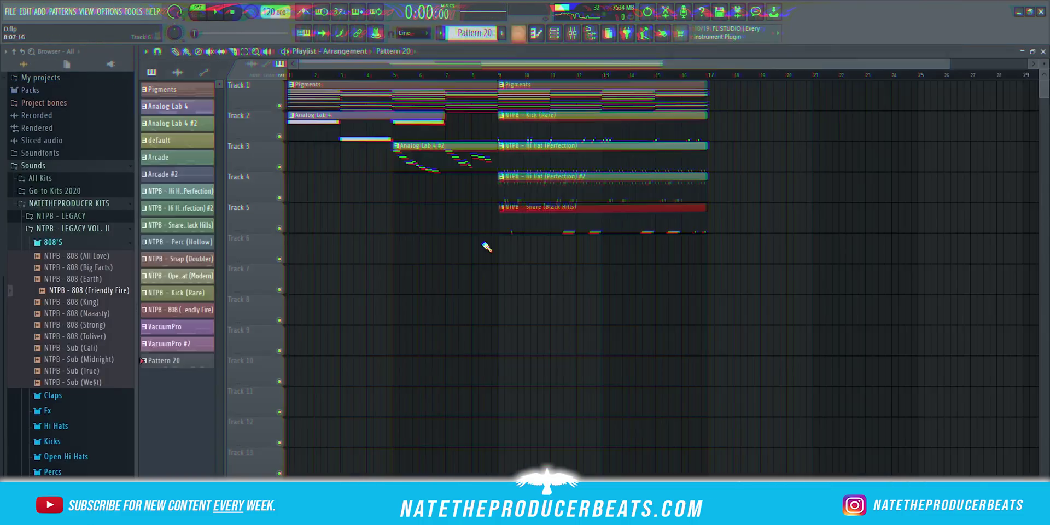
click(554, 35)
click(432, 358)
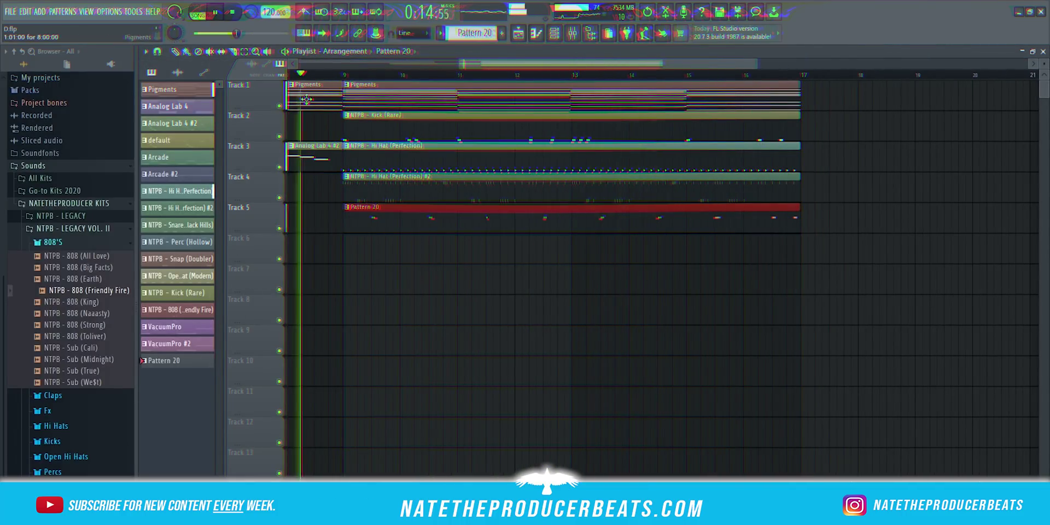
Step: Extend the arrangement to bar 25 with drum, 808, Arcade and VacuumPro clips, and add the default pattern on Track 11
click(175, 326)
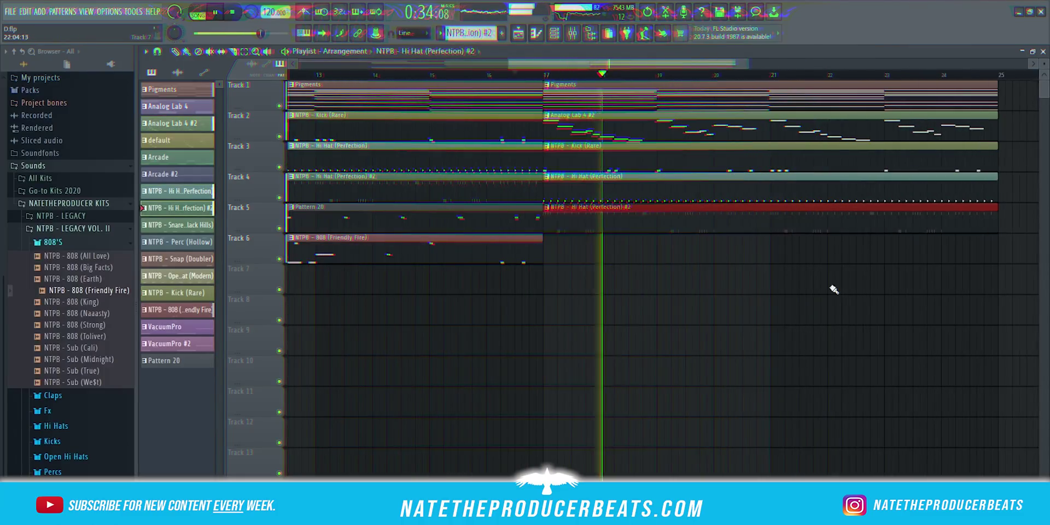
drag(457, 261, 881, 250)
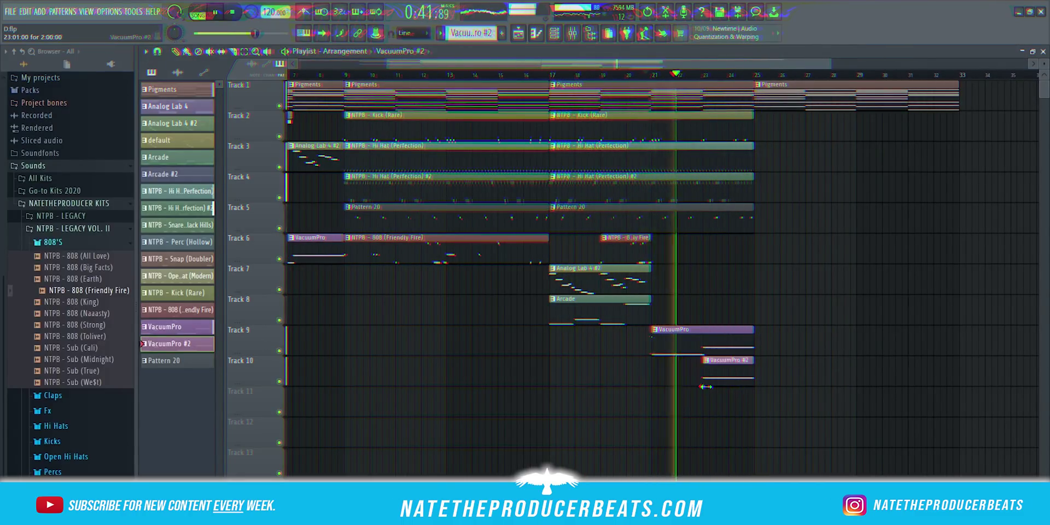
click(162, 141)
click(694, 411)
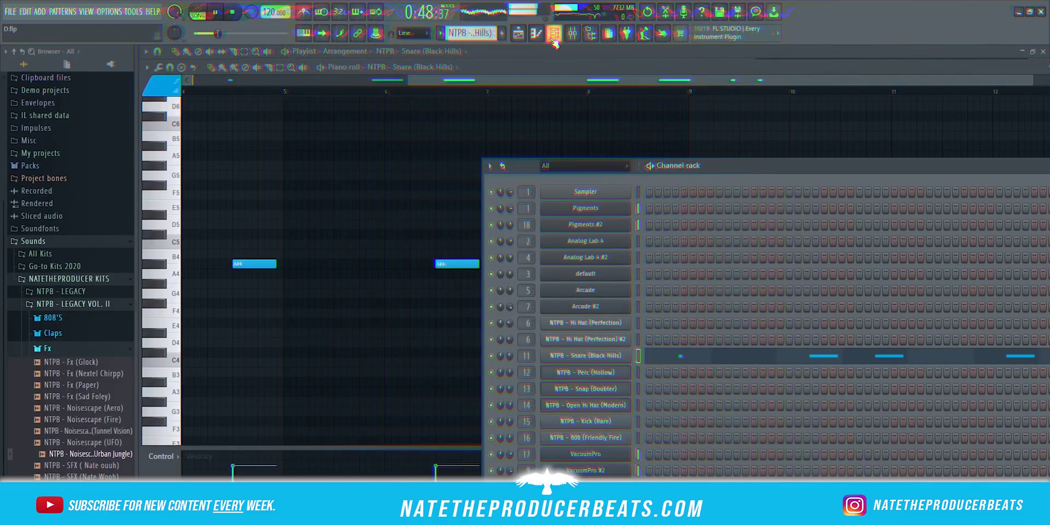
Step: Balance the mixer during playback by lowering the first instrument and open hi-hat faders and raising the NTPB - Kick (Rare) fader
click(376, 279)
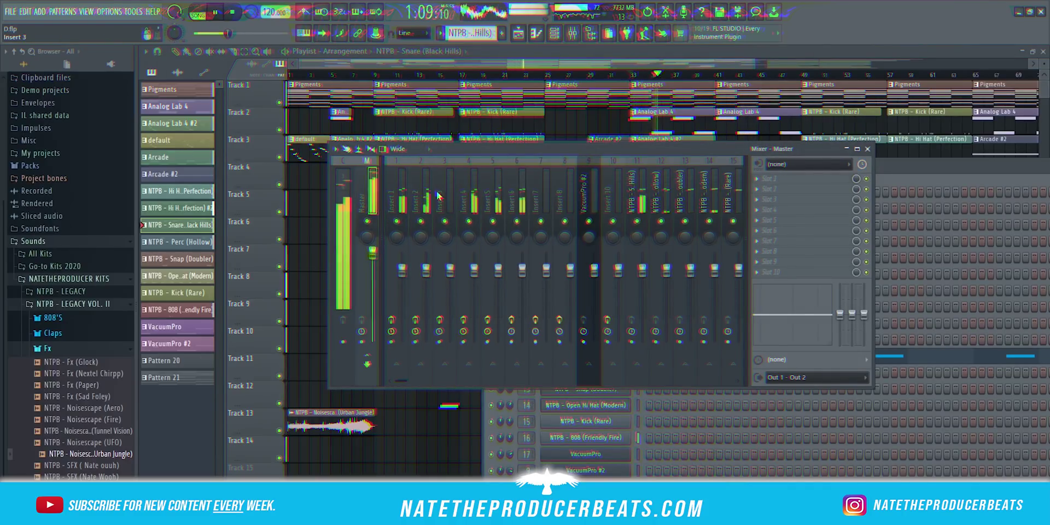
click(399, 221)
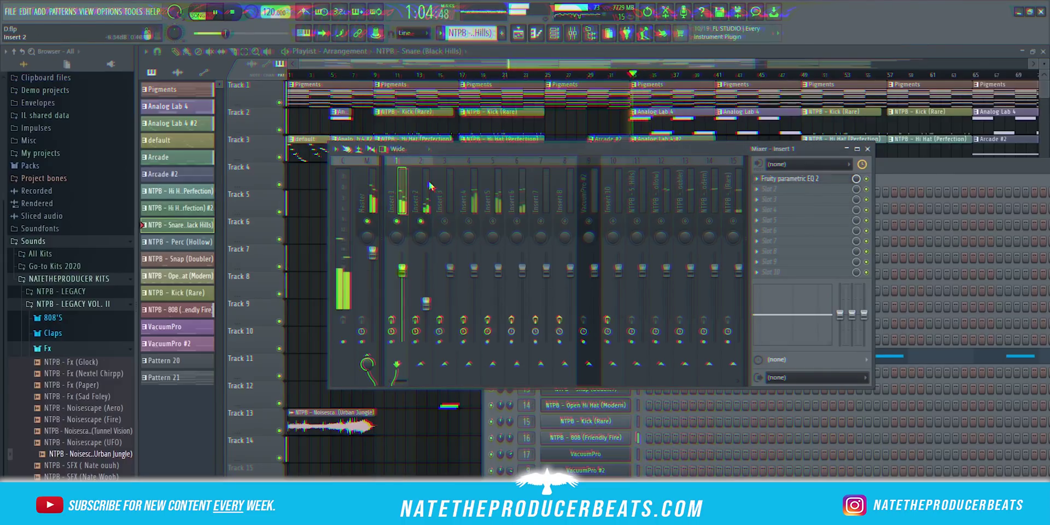
click(446, 220)
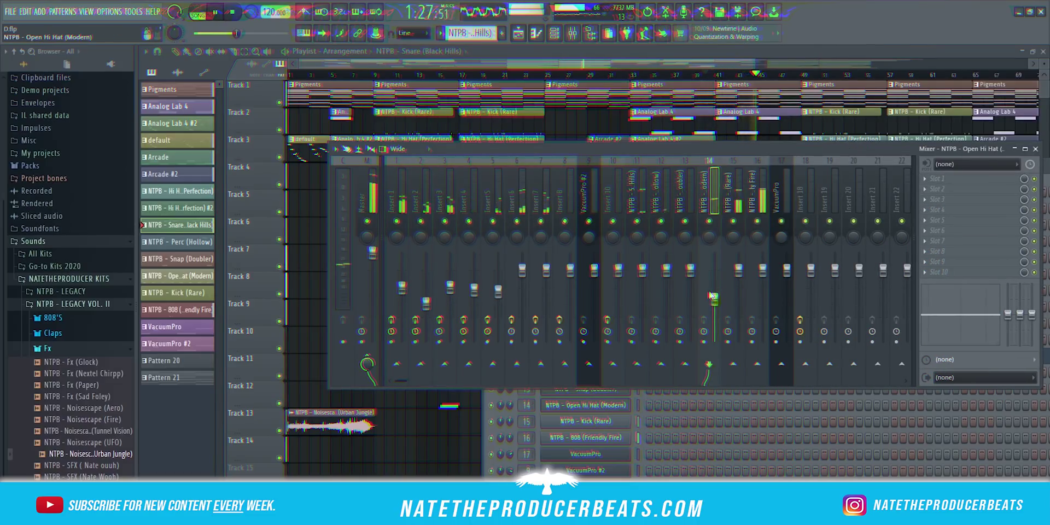
drag(741, 275, 739, 262)
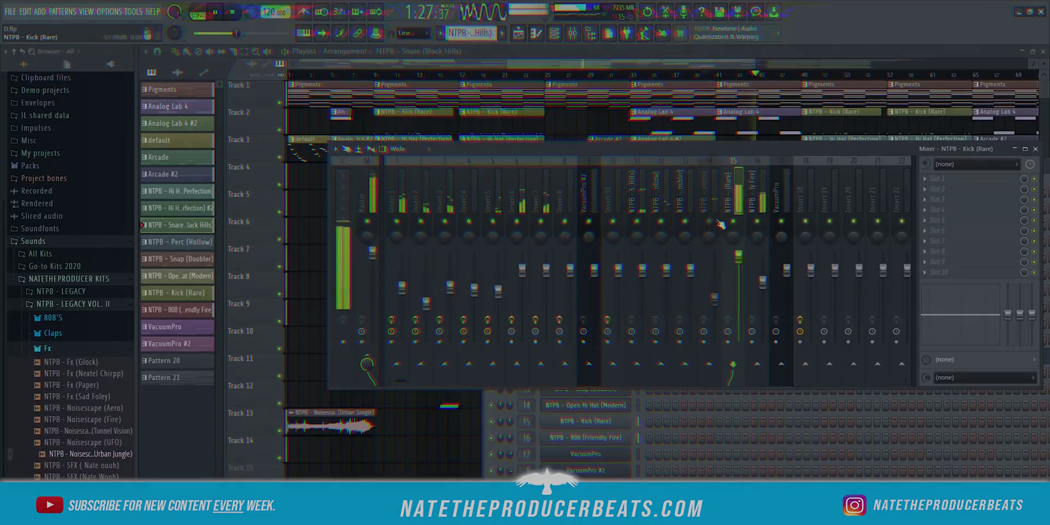